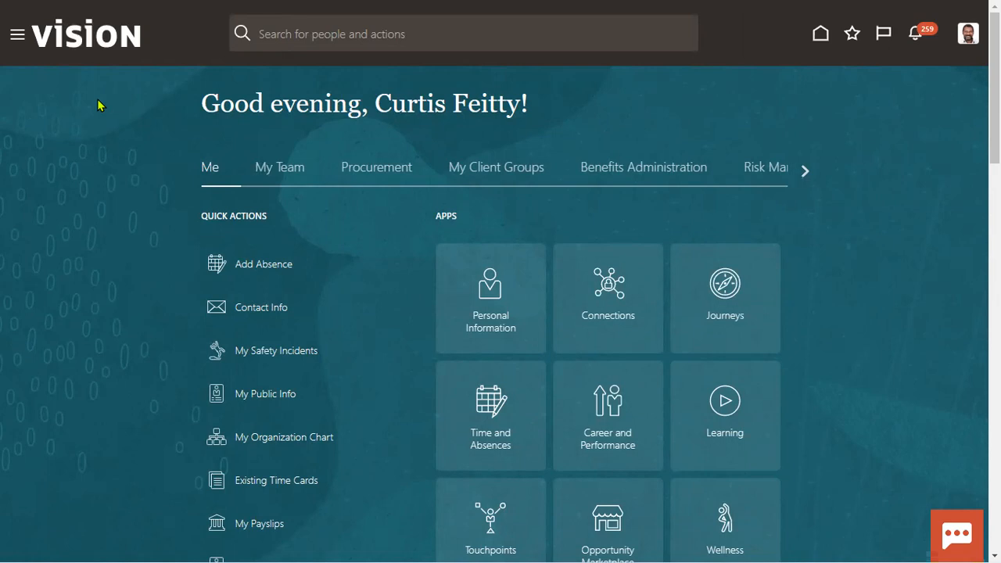
Go to Setup and Maintenance from the profile's Settings and Actions menu
left_click(968, 33)
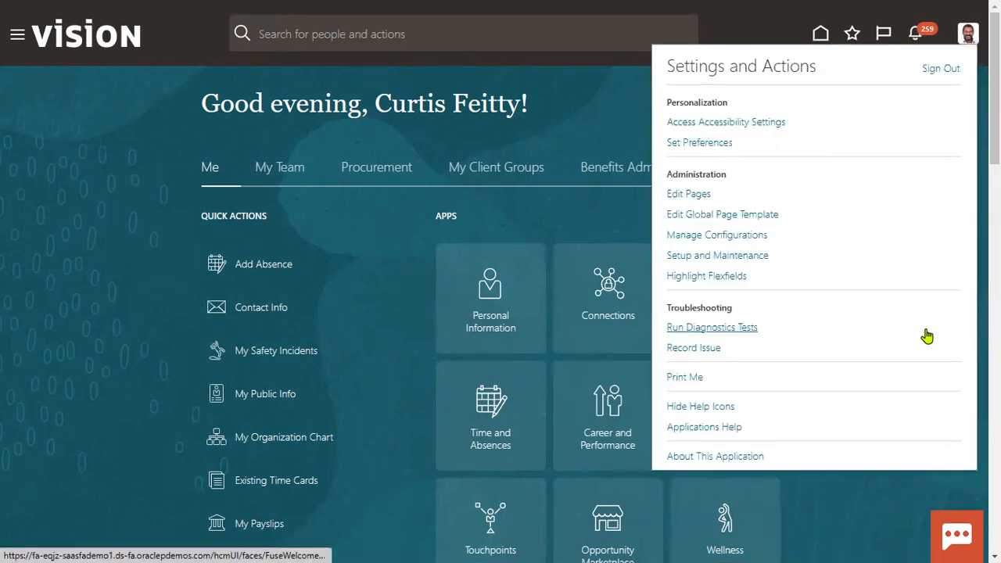
left_click(708, 256)
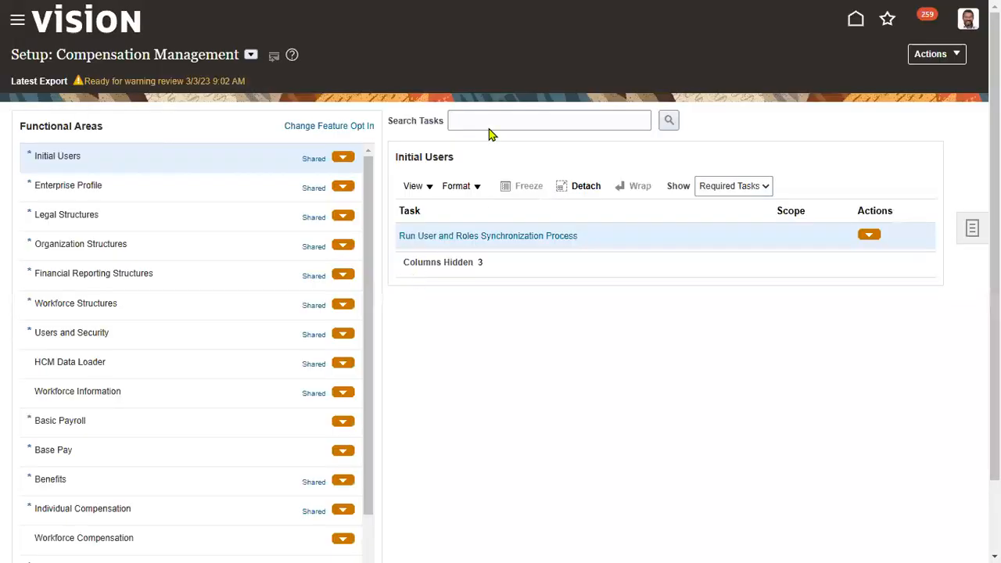
Search setup tasks for 'business unit' and open the Manage Business Unit task
left_click(493, 119)
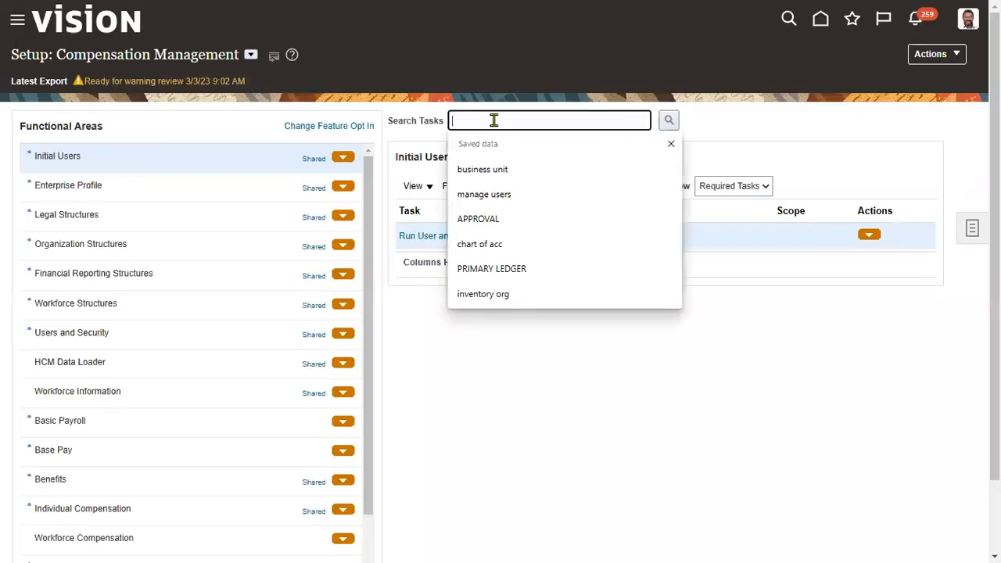
left_click(480, 170)
left_click(669, 119)
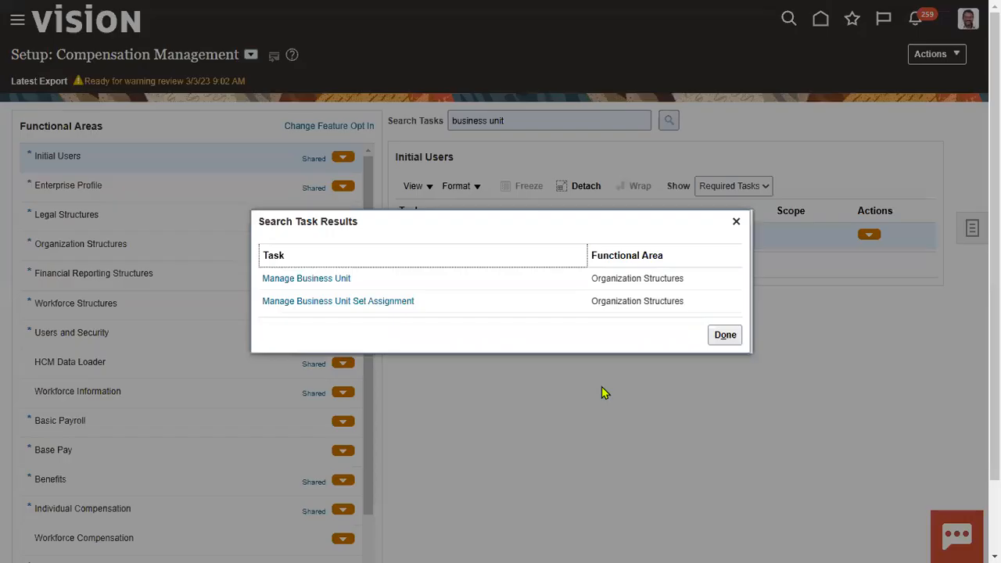
left_click(330, 279)
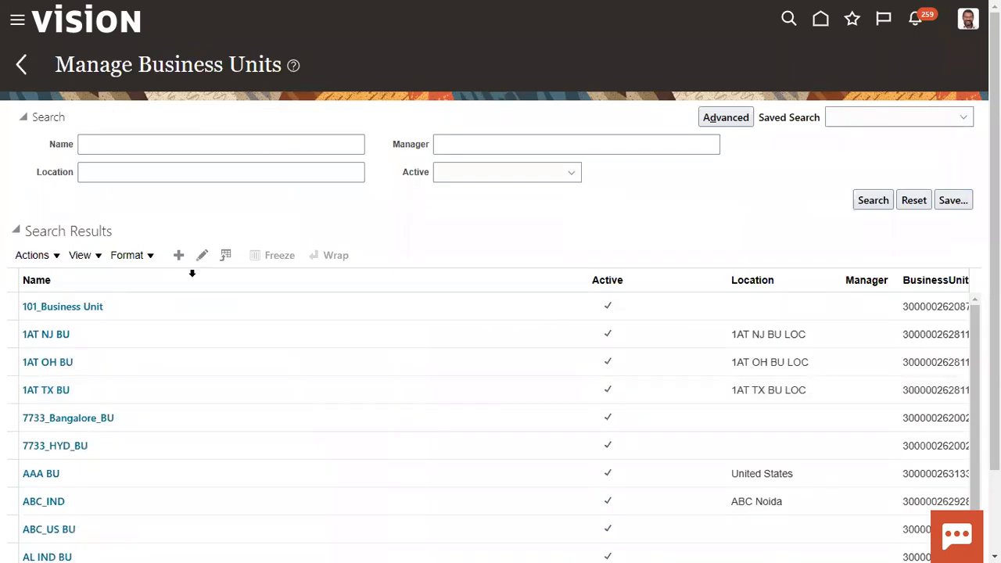
Start a new business unit with COMMON as its default set
left_click(178, 255)
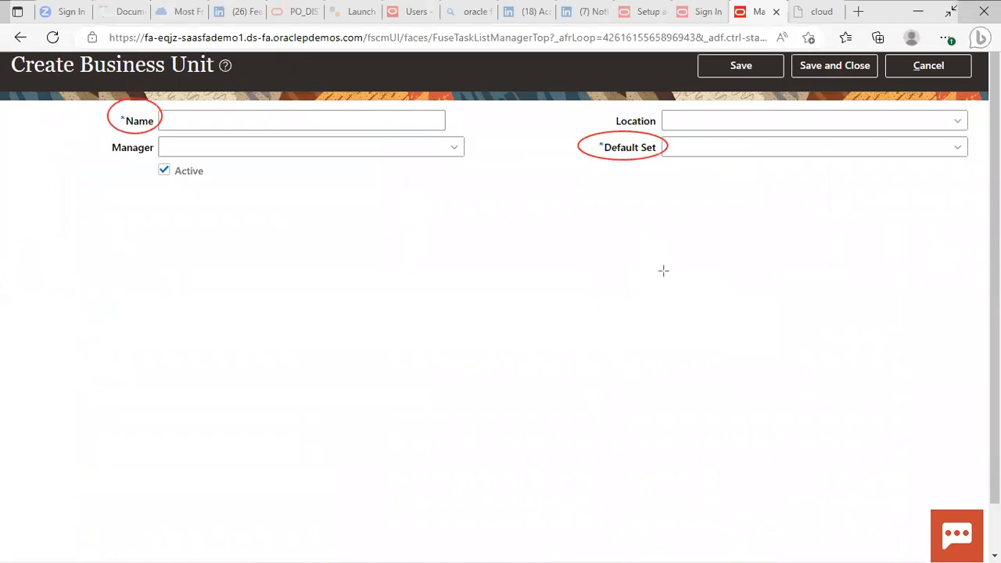
left_click_drag(638, 133, 659, 176)
left_click(755, 152)
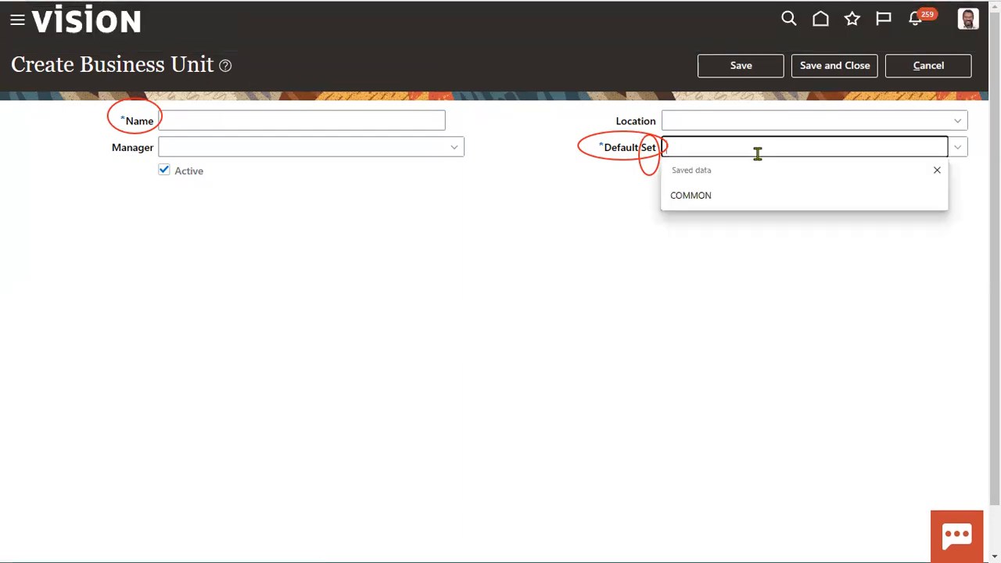
left_click(738, 203)
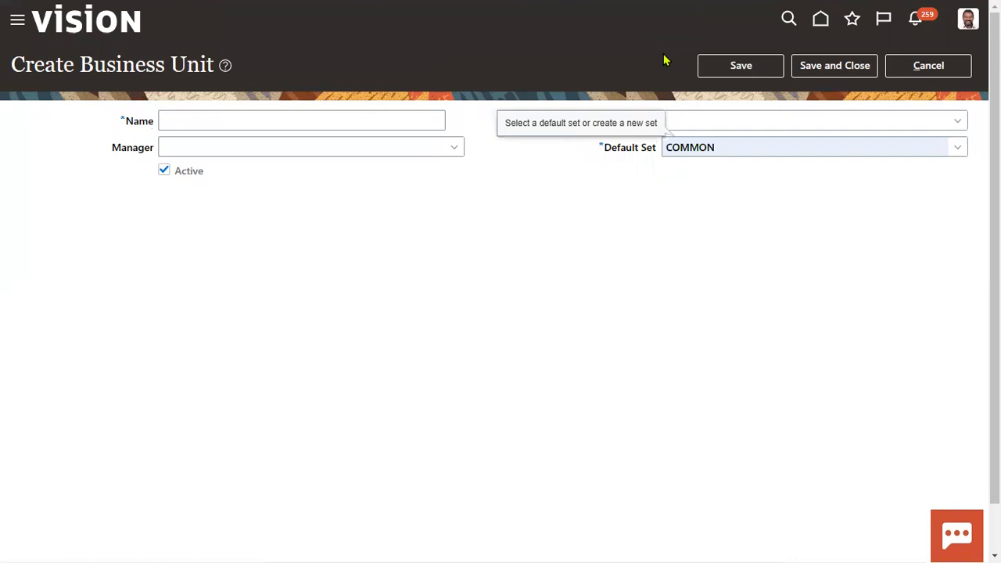
left_click_drag(738, 150, 657, 151)
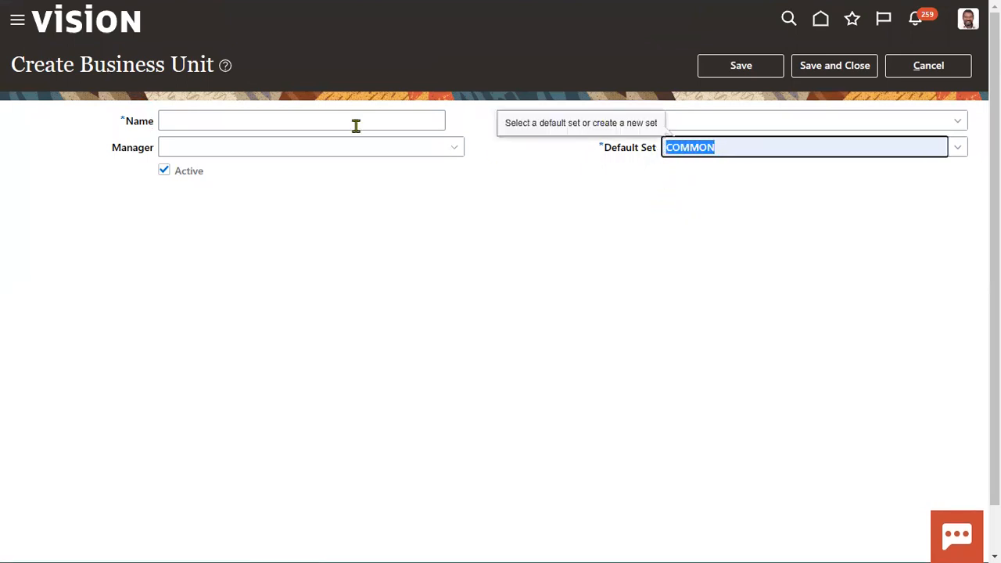
Name the business unit TEST_BU, then cancel the form without saving
left_click(327, 119)
type("TEST_BU")
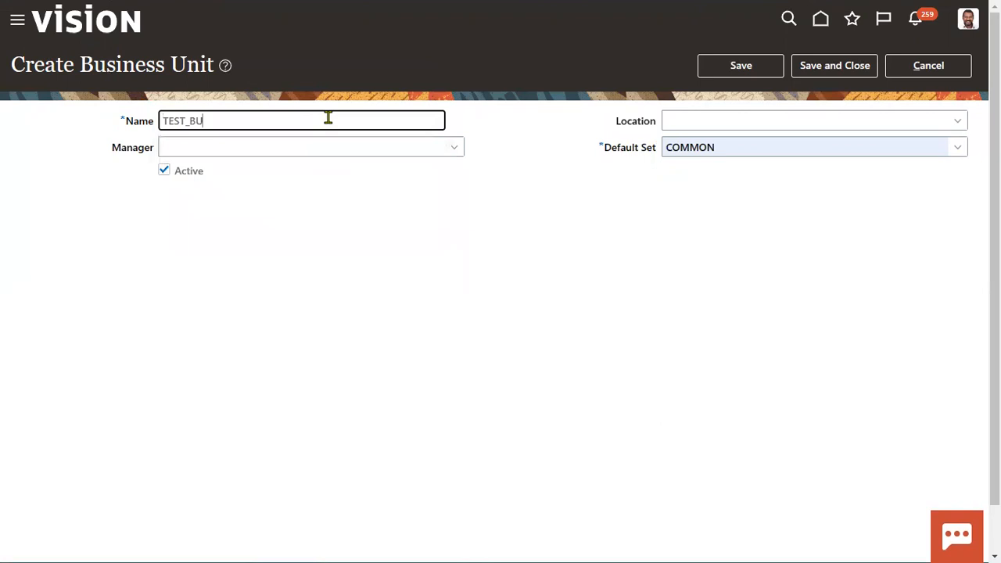
left_click(418, 294)
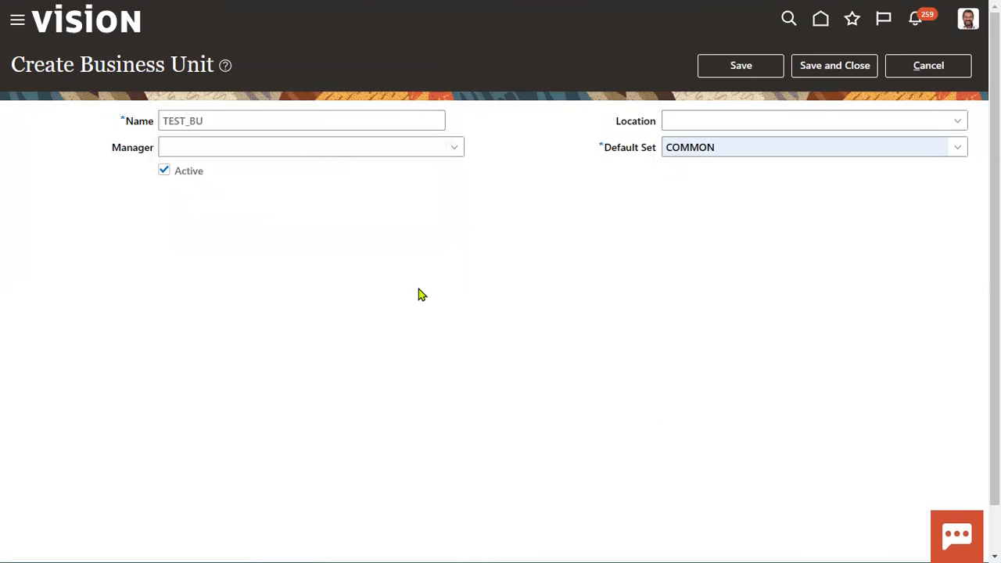
left_click_drag(720, 150, 644, 154)
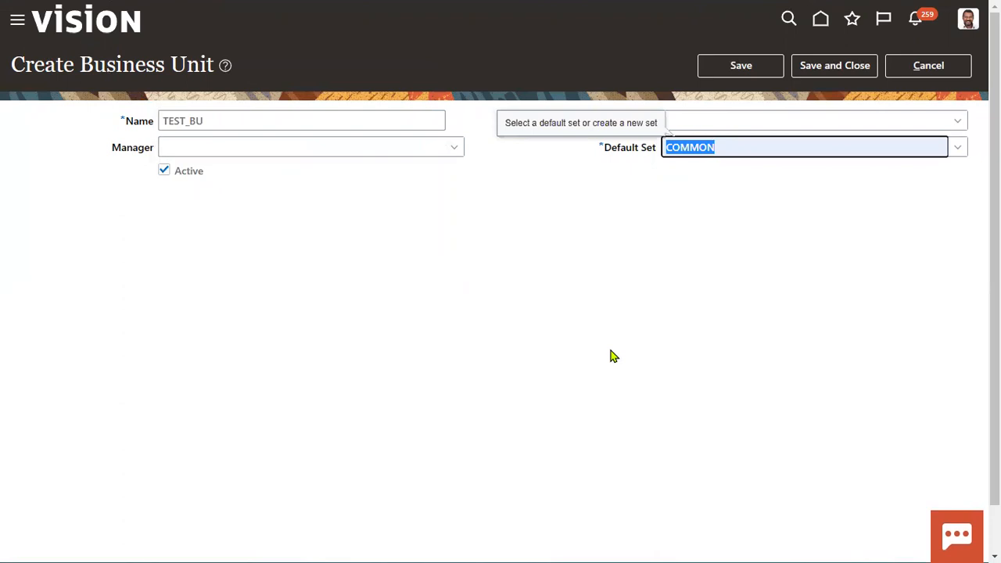
left_click(938, 74)
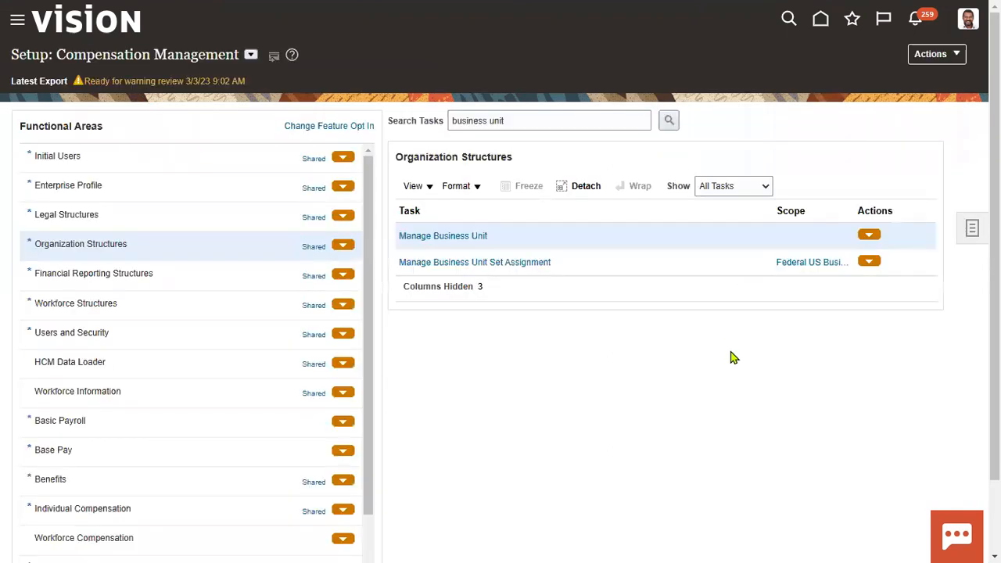
Expand My Client Groups in the navigator, then switch to the Book1 Excel notes
left_click(14, 19)
left_click(150, 239)
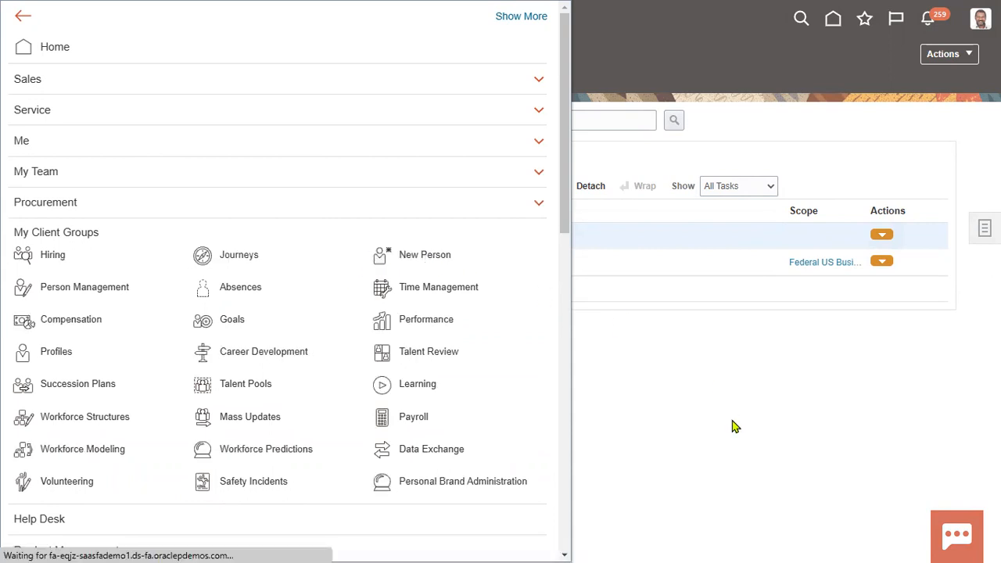
key("alt+Tab")
key("alt+Tab")
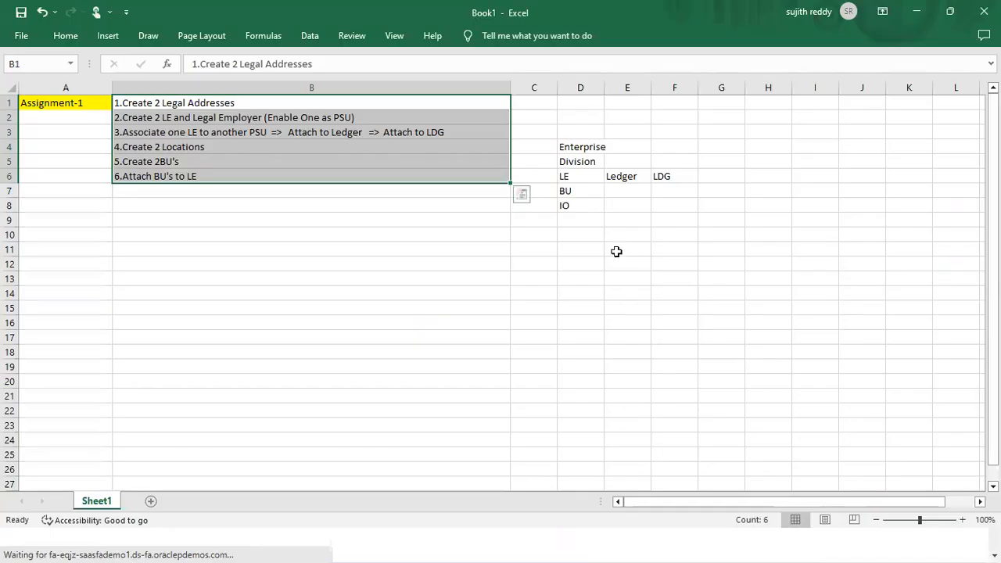
Check the LE note in cell D6, then open the Hire an Employee form in Oracle
left_click(571, 179)
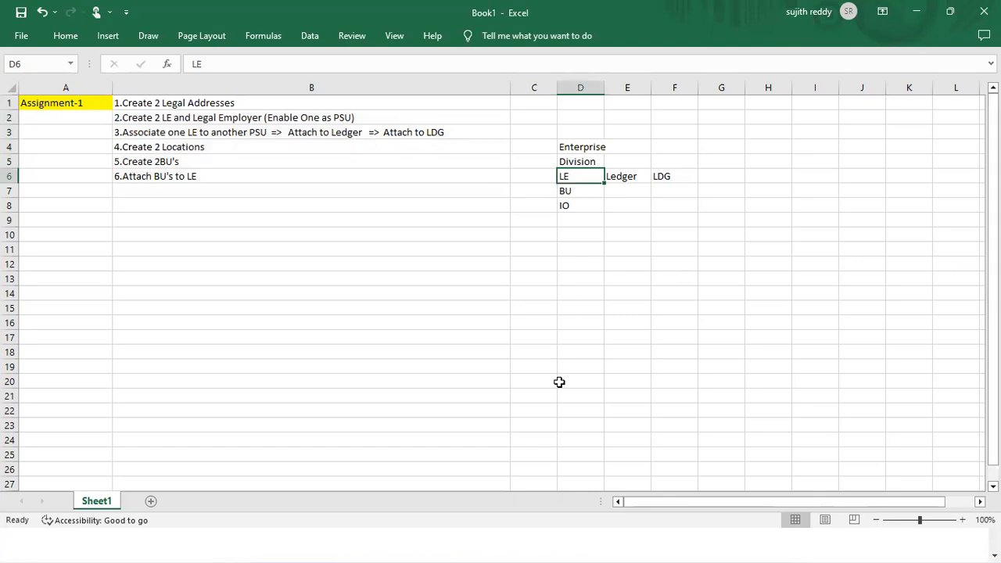
key("alt+Tab")
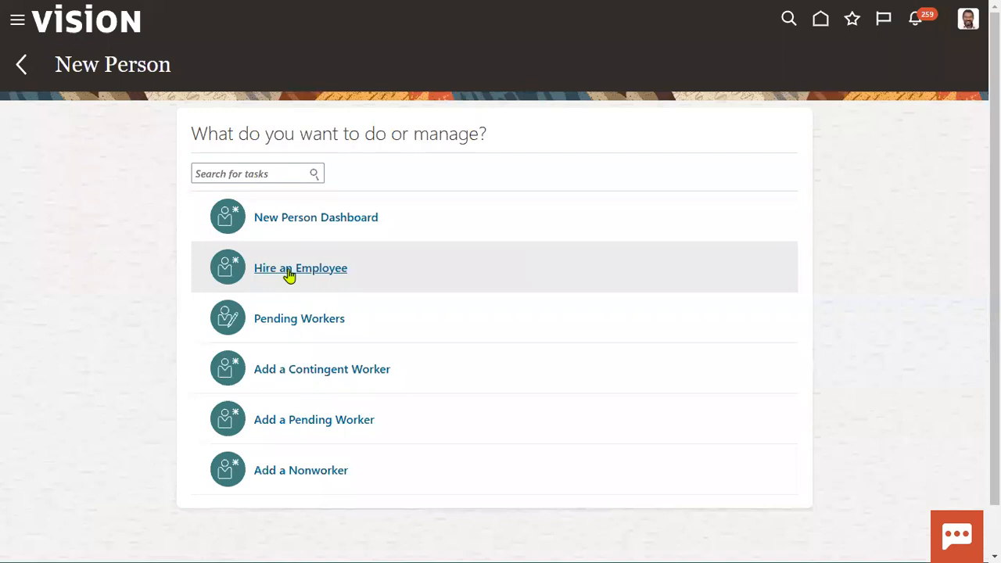
left_click(290, 270)
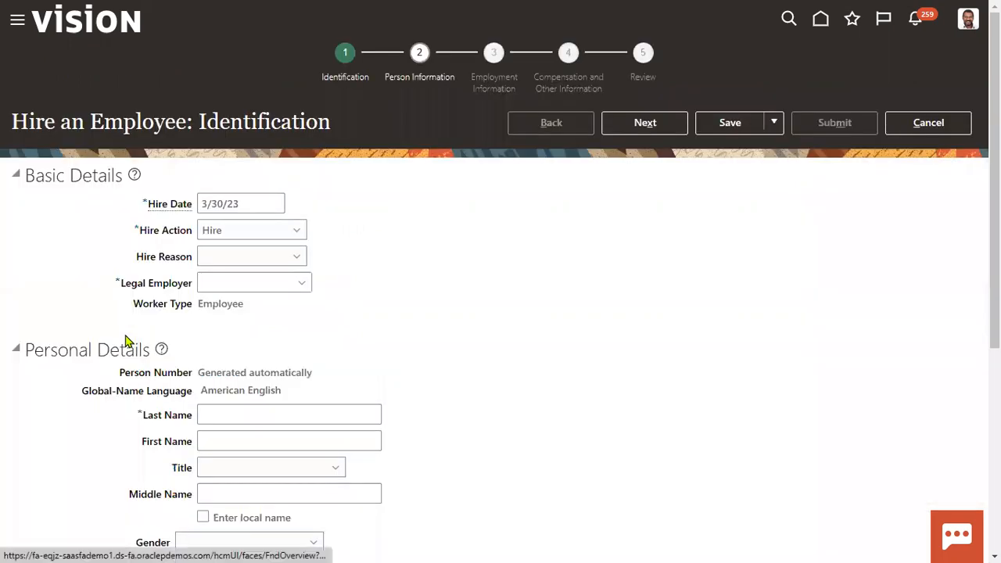
Select the Legal Employer label, then switch back to the Book1 workbook
left_click_drag(124, 289, 190, 289)
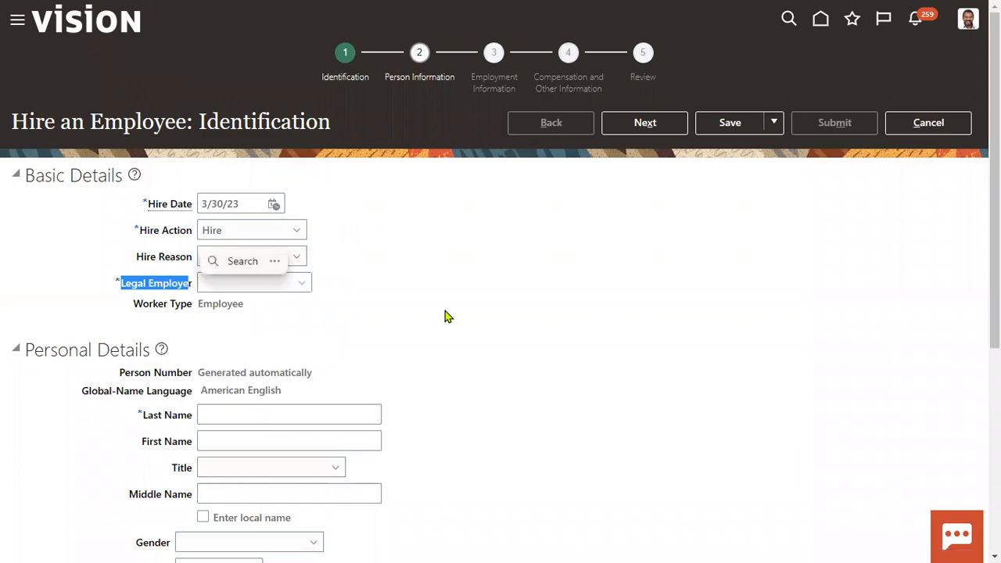
key("alt+Tab")
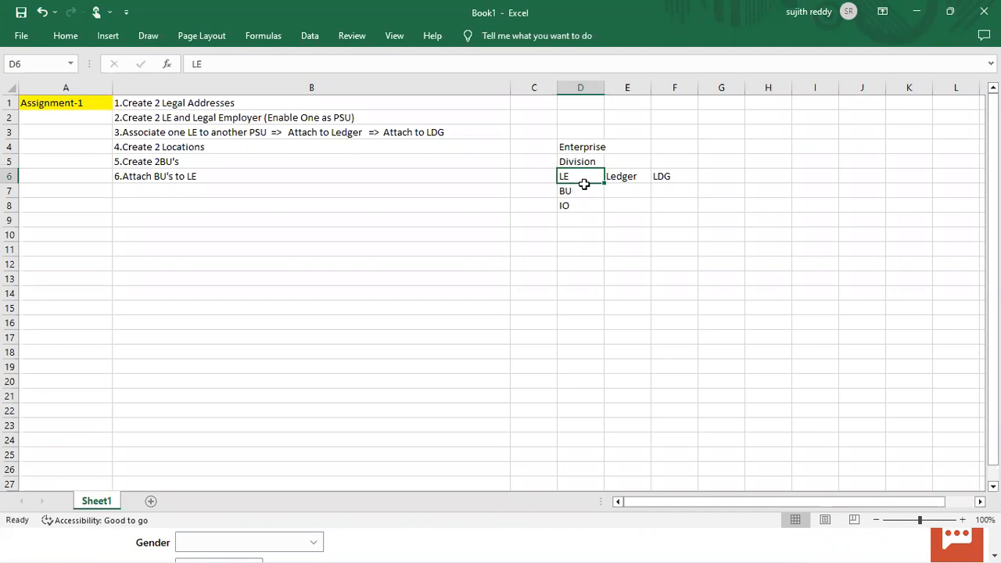
Enter RDS, Dept, Job and Location into cells E7 to E10
left_click_drag(584, 181, 585, 190)
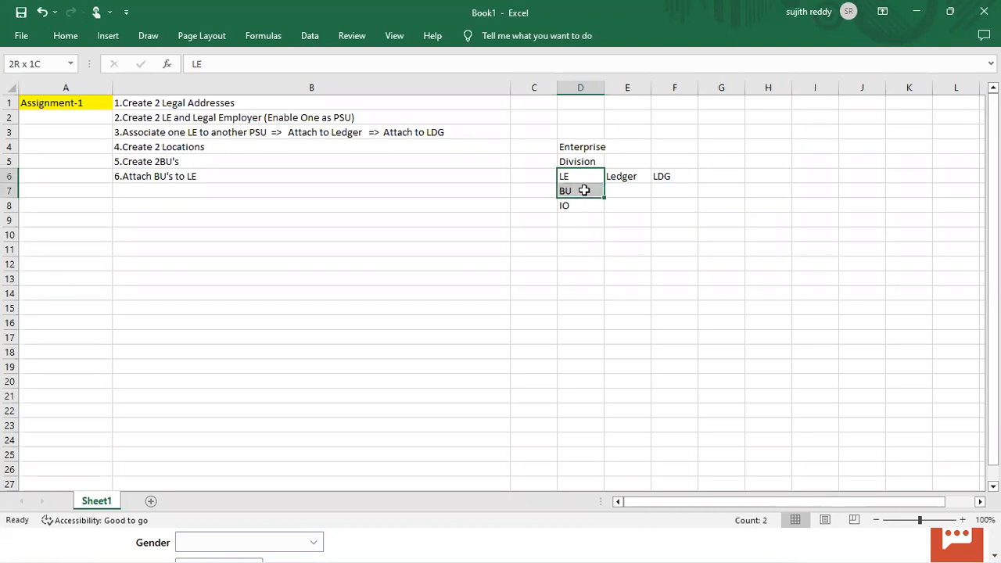
left_click(632, 195)
type("RDS")
key("Tab")
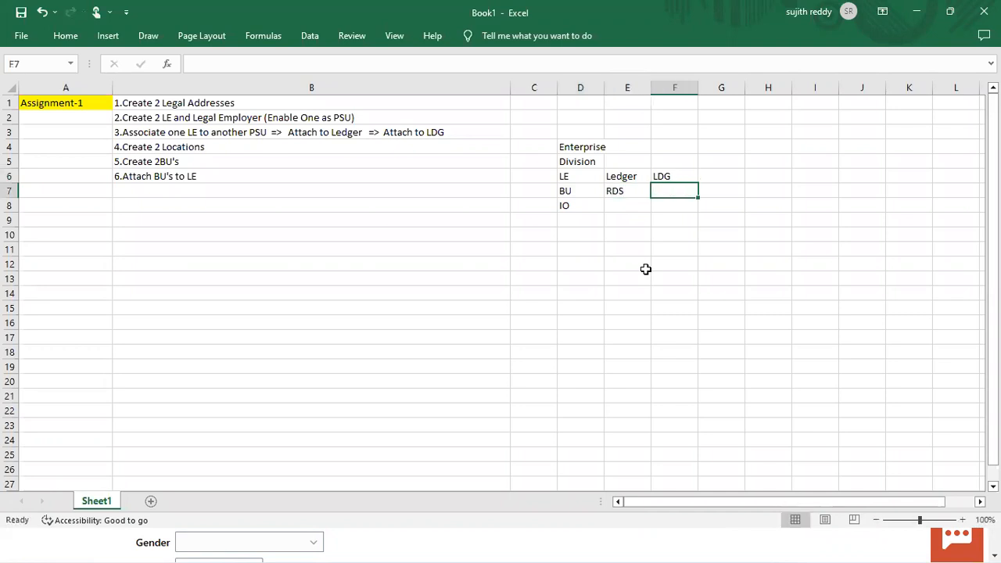
key("Left")
key("Down")
type("Dept")
key("Return")
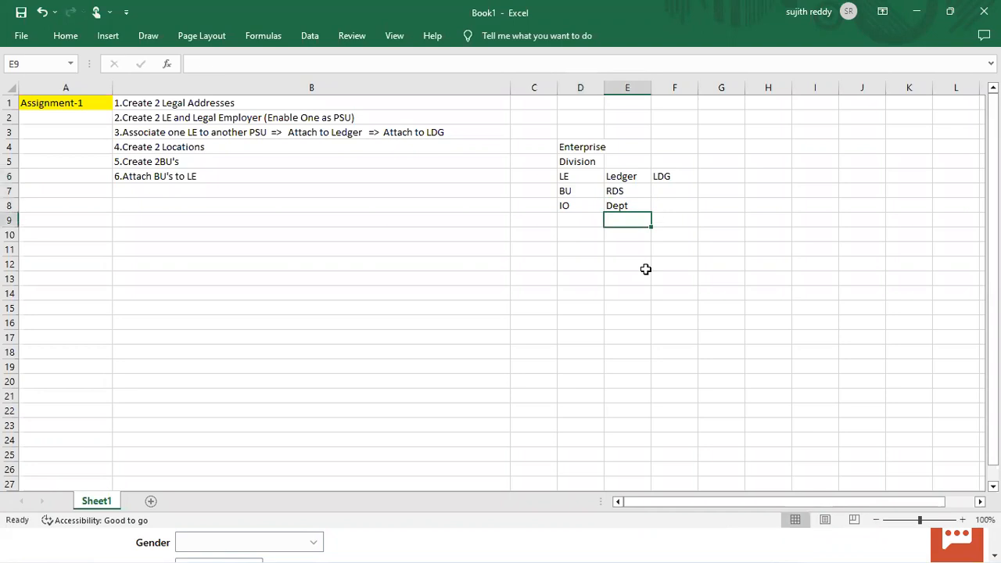
type("Job")
key("Return")
type("Location")
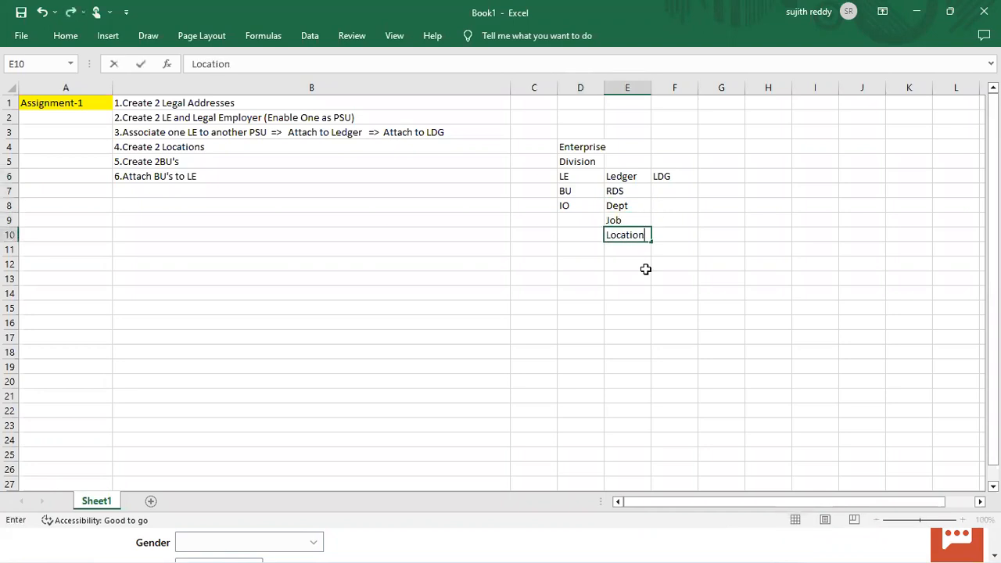
key("Return")
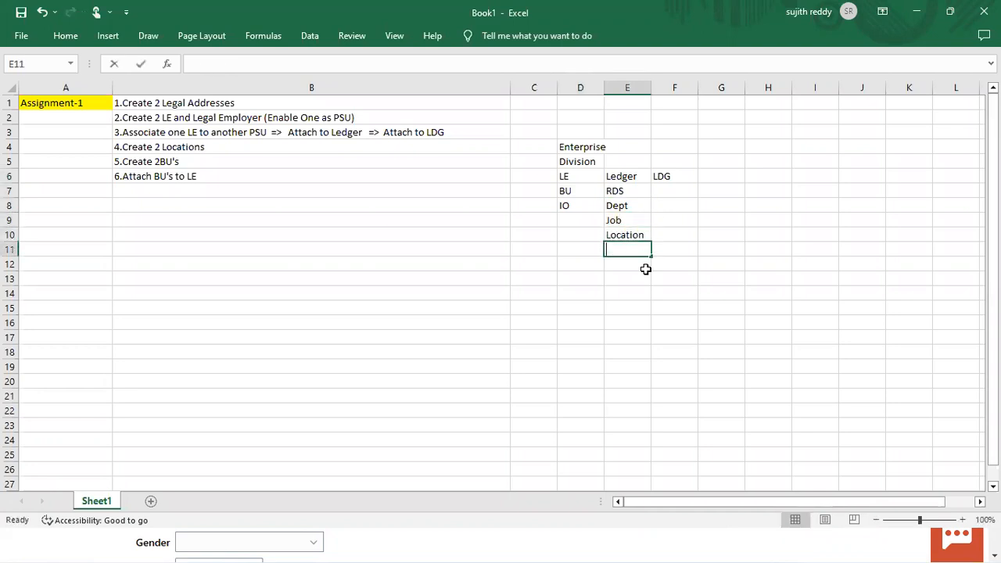
Add Grade, Position, Manager and workday in E11:E14, then return to the Oracle hire page
type("Grade")
key("Return")
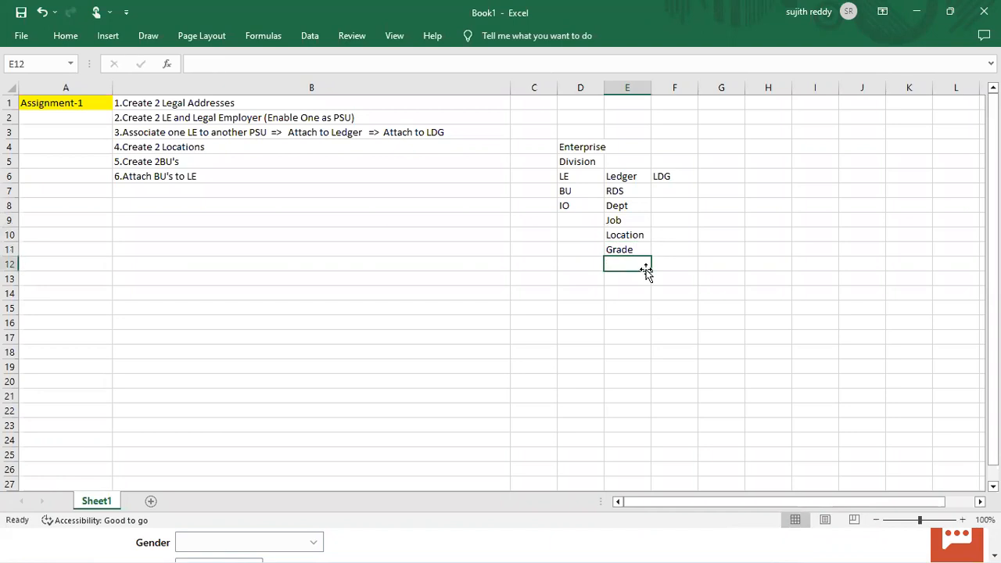
type("Position")
key("Return")
type("Manager")
key("Return")
type("Off")
key("BackSpace")
key("BackSpace")
key("BackSpace")
type("workday")
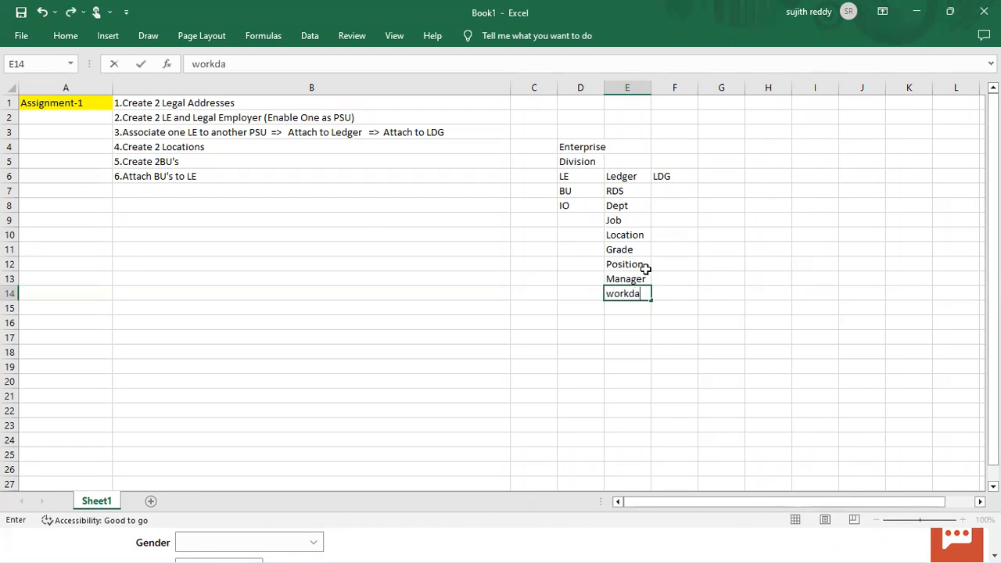
key("Return")
left_click_drag(638, 194, 638, 304)
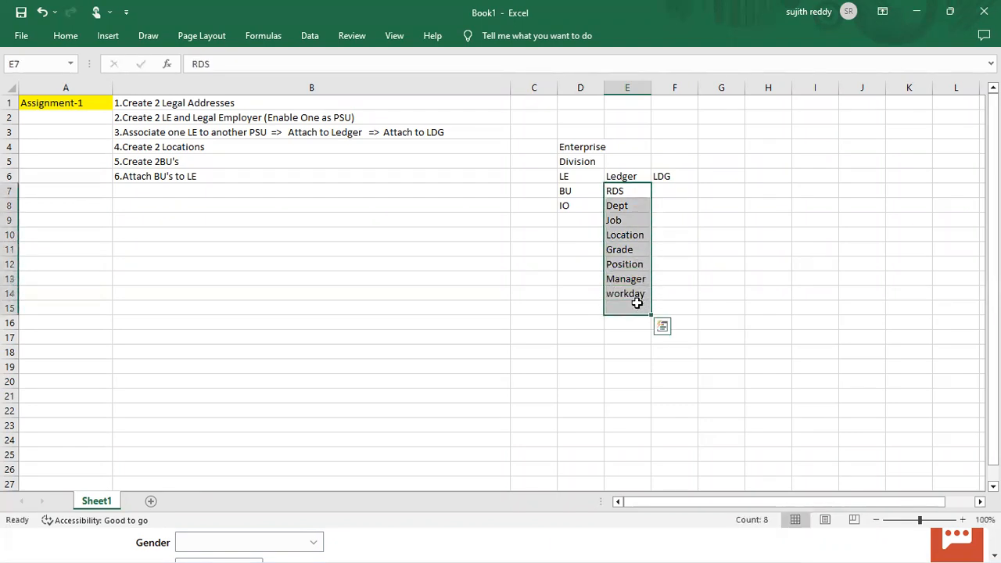
left_click(586, 175)
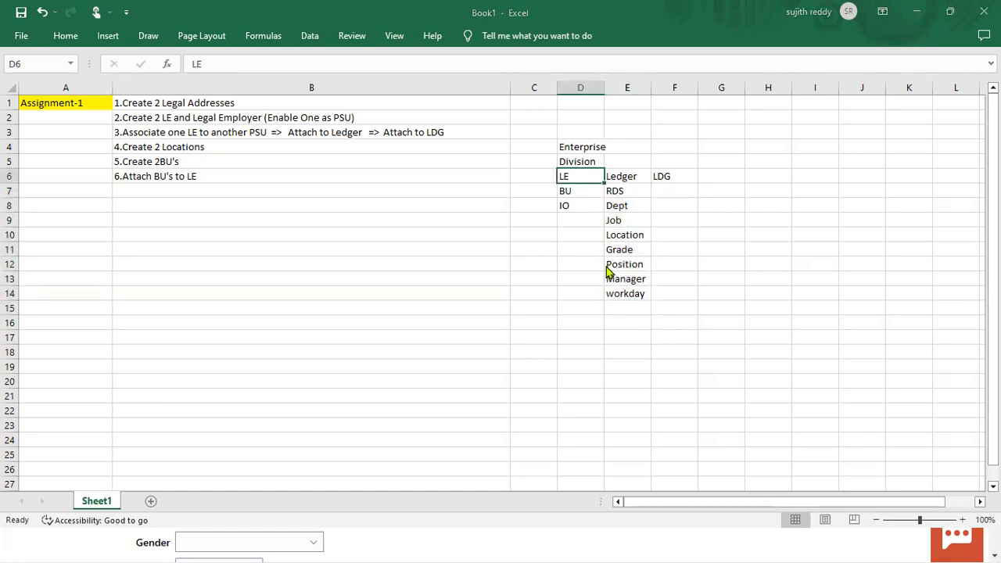
key("alt+Tab")
Set legal employer KPMG_CONSULTING_LE and enter the hire's last and first name
left_click(237, 279)
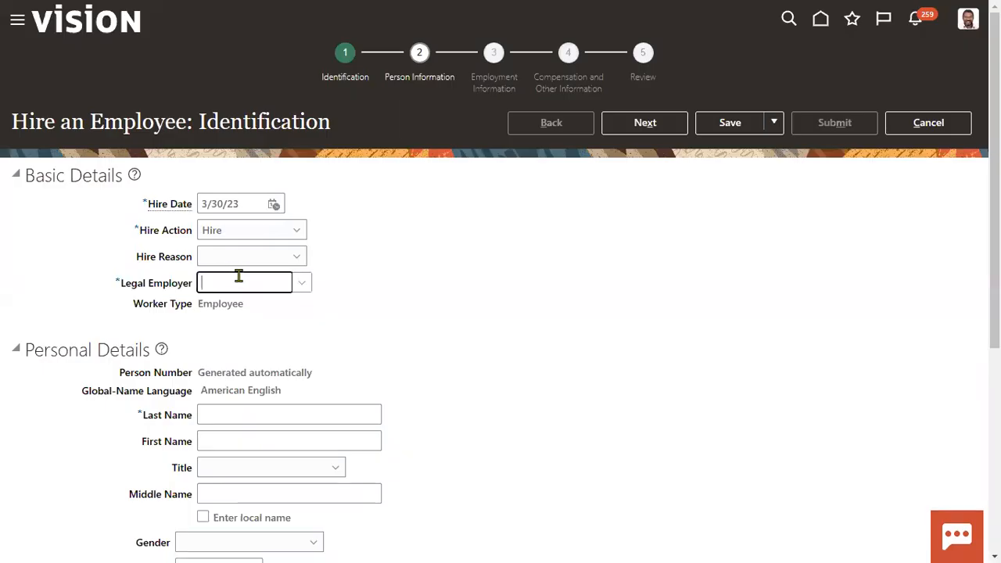
type("KPMG")
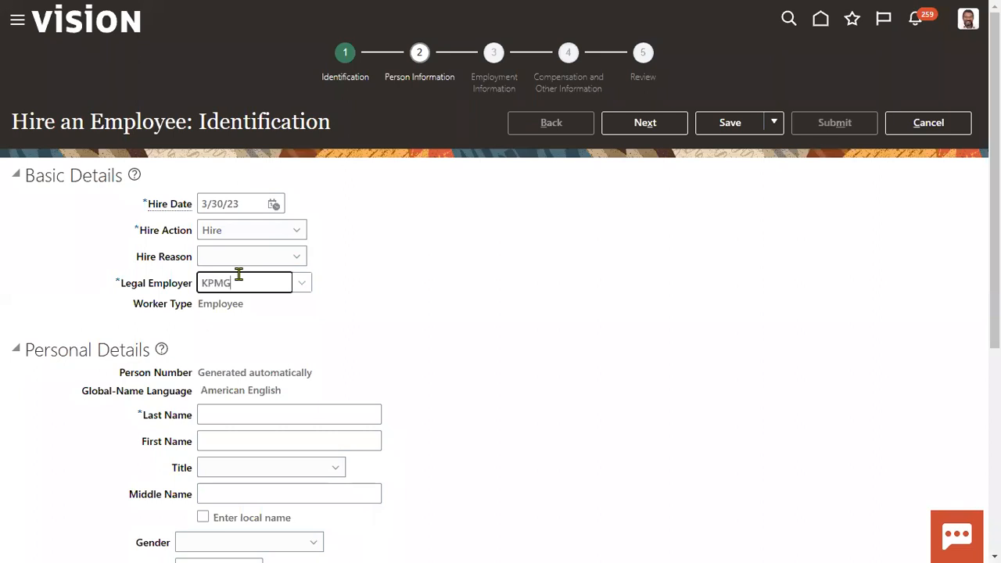
left_click(266, 305)
scroll(347, 363, "down", 3)
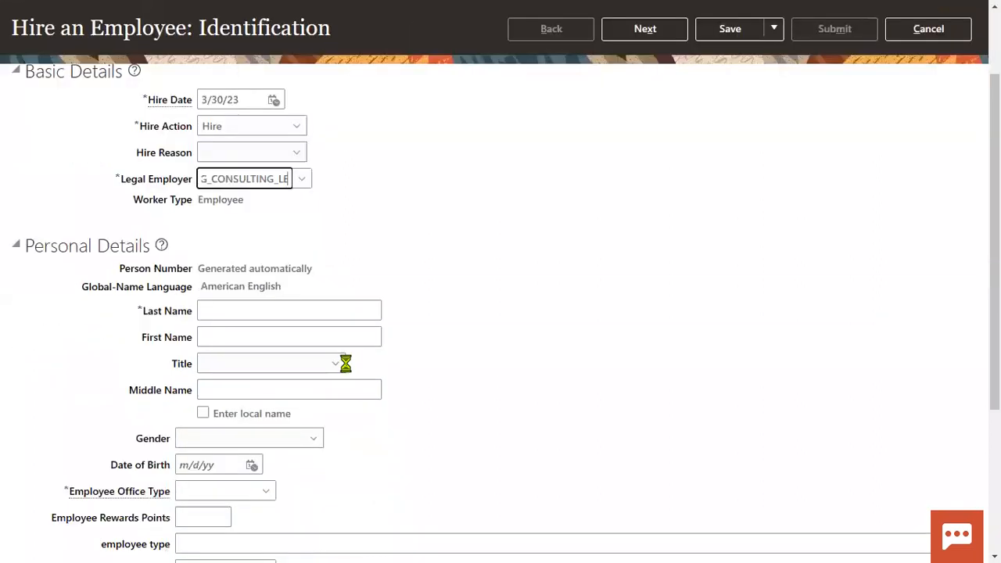
left_click(223, 248)
key("Tab")
type("A1")
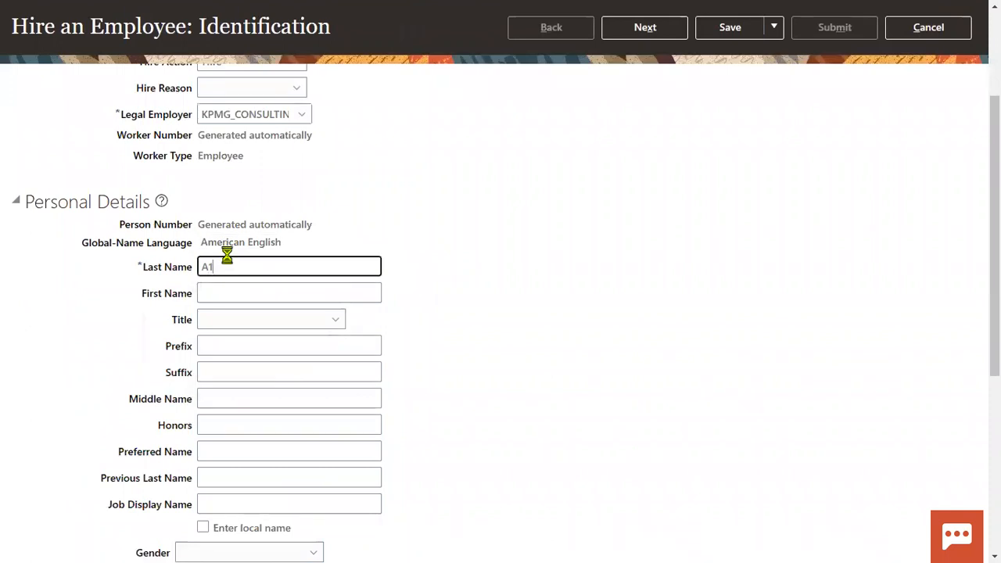
key("Tab")
type("A1")
Set gender to Male and the office type to Site Office
scroll(363, 337, "down", 3)
left_click(205, 389)
left_click(214, 446)
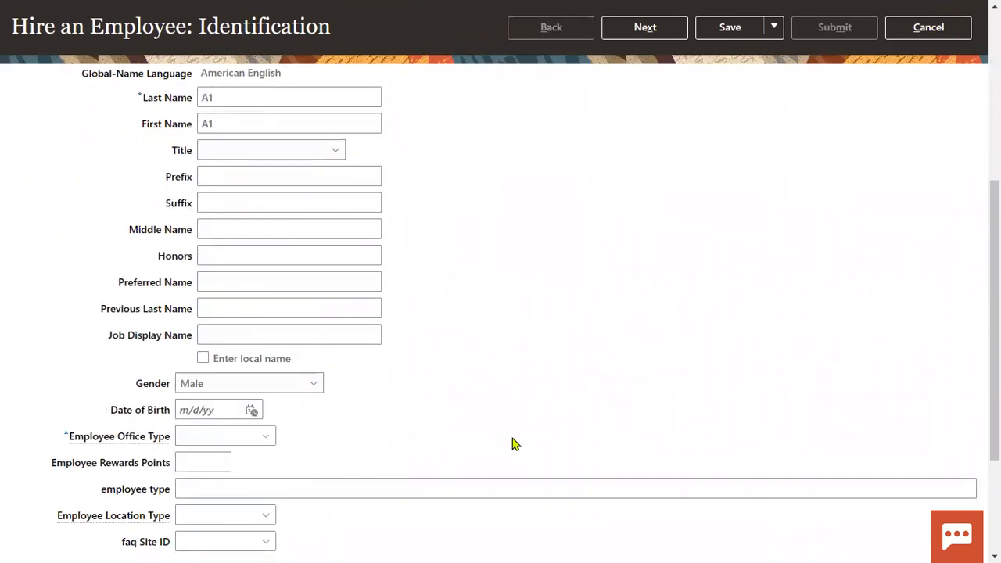
left_click(249, 440)
left_click(266, 437)
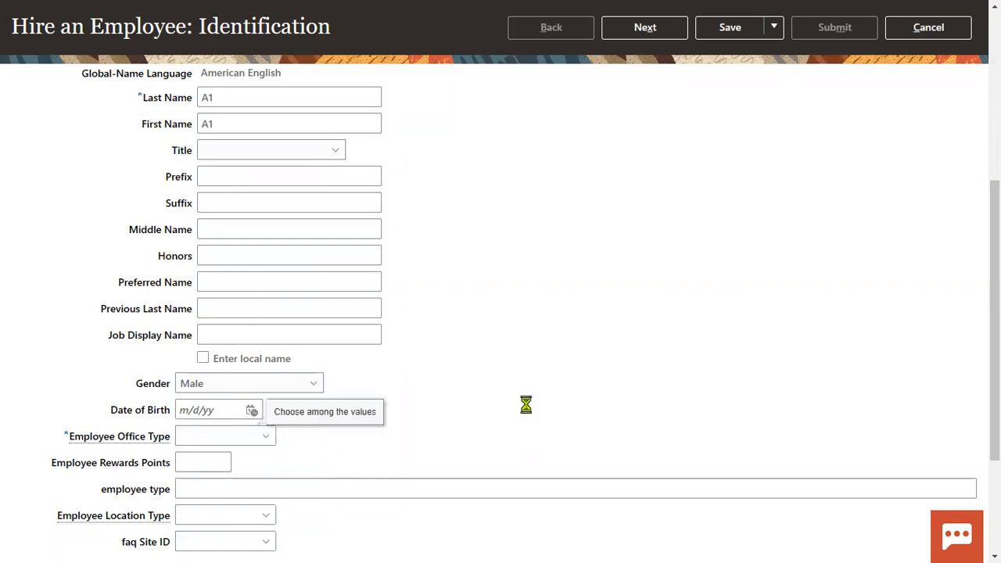
left_click(261, 507)
Add a national identifier row of type Social Security Number
scroll(219, 295, "down", 3)
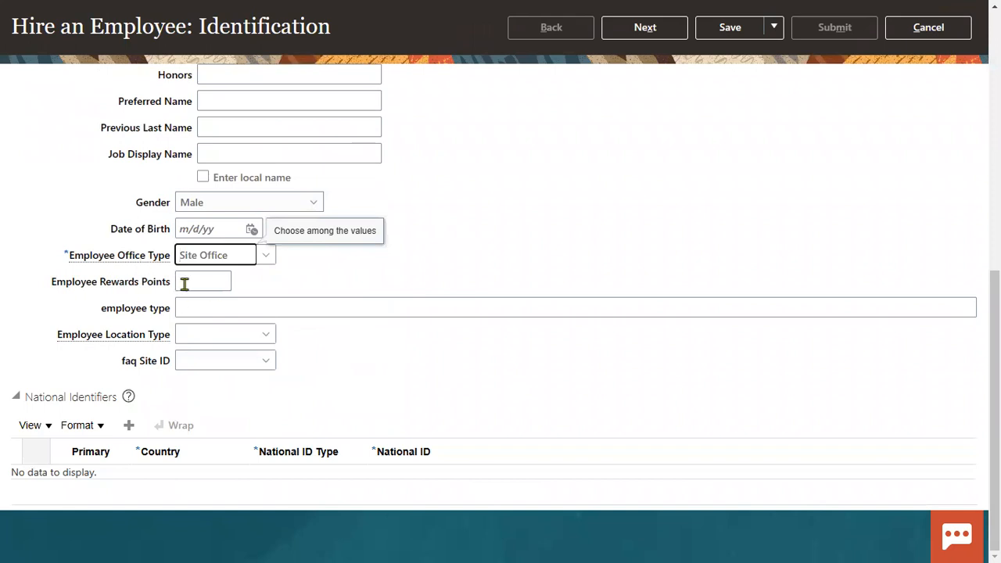
left_click(129, 425)
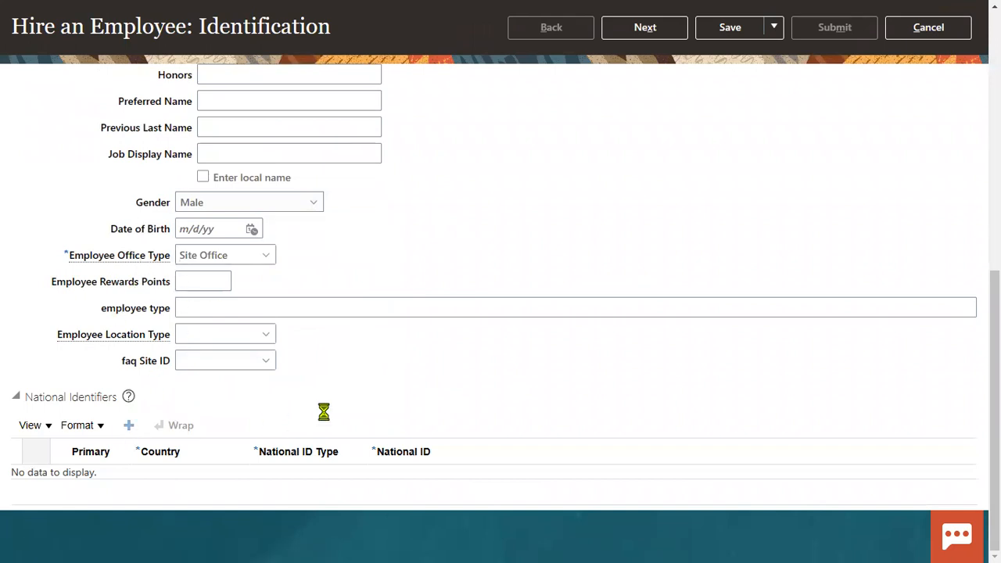
left_click(318, 485)
left_click(313, 433)
left_click(430, 480)
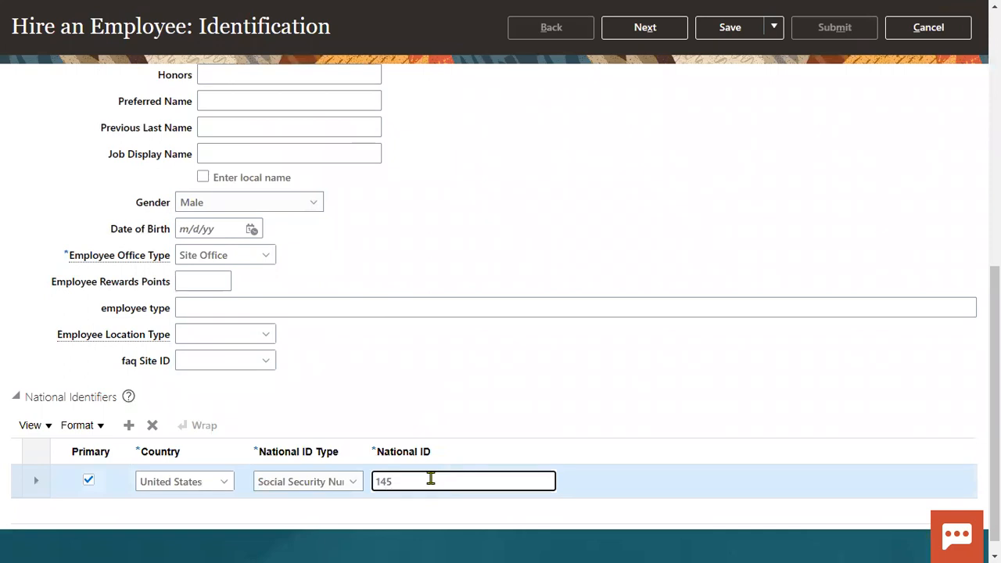
Enter the Social Security number, remove the invalid extra digit, and advance to Person Information
left_click(645, 27)
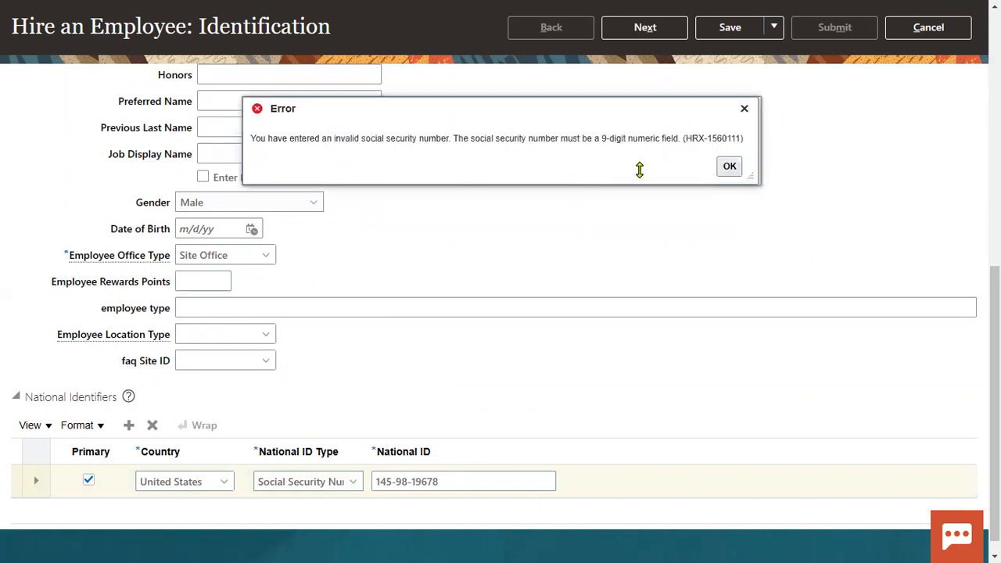
left_click(716, 168)
scroll(556, 404, "down", 10)
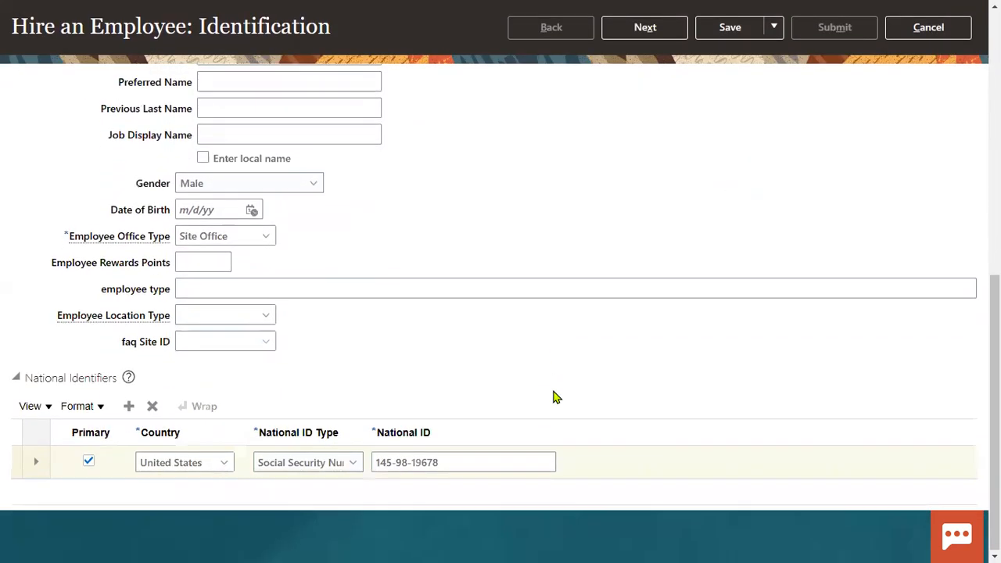
left_click(468, 464)
key("BackSpace")
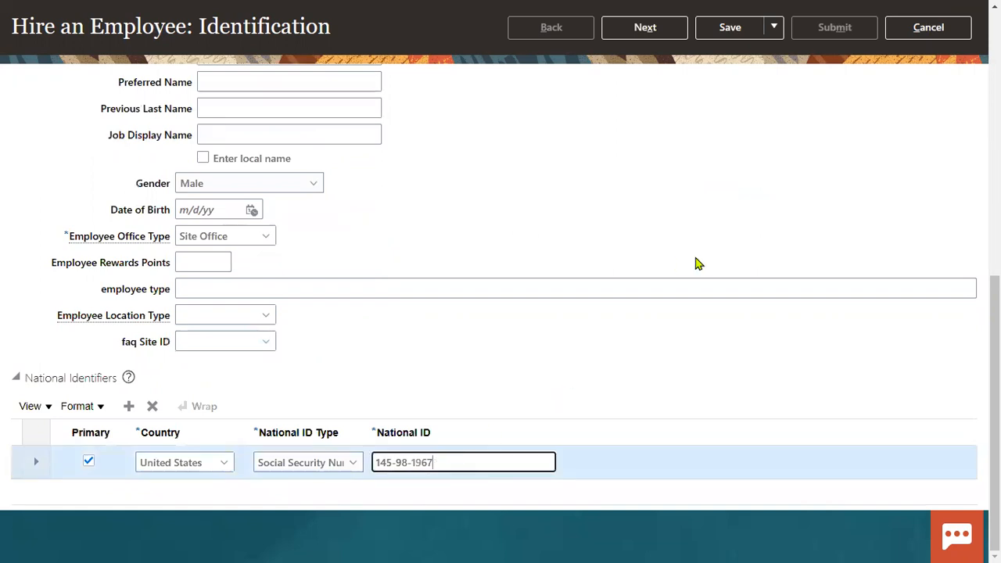
left_click(704, 246)
left_click(637, 122)
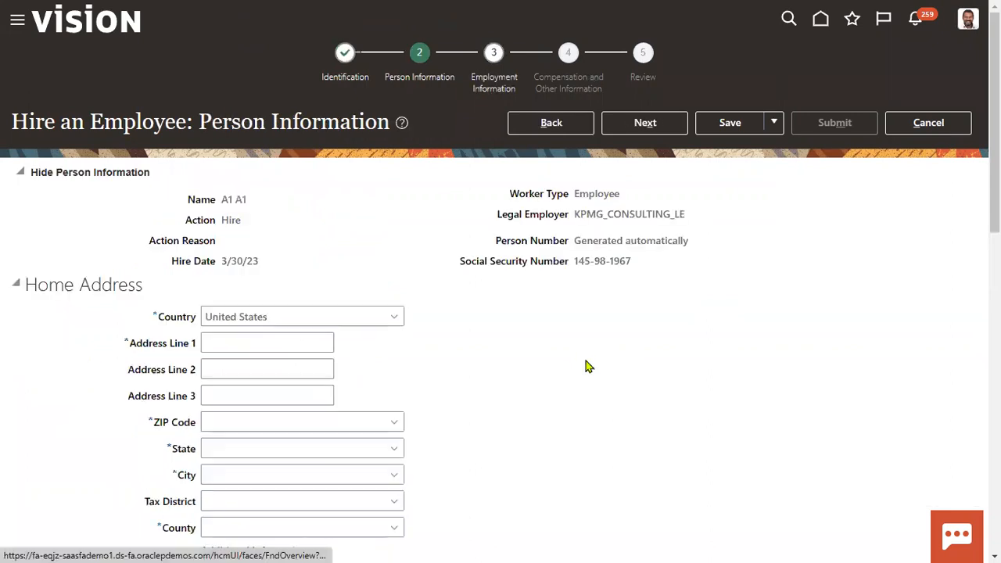
Enter the home address line and ZIP code so state, city and county auto-fill, then continue to Employment Information
left_click(269, 342)
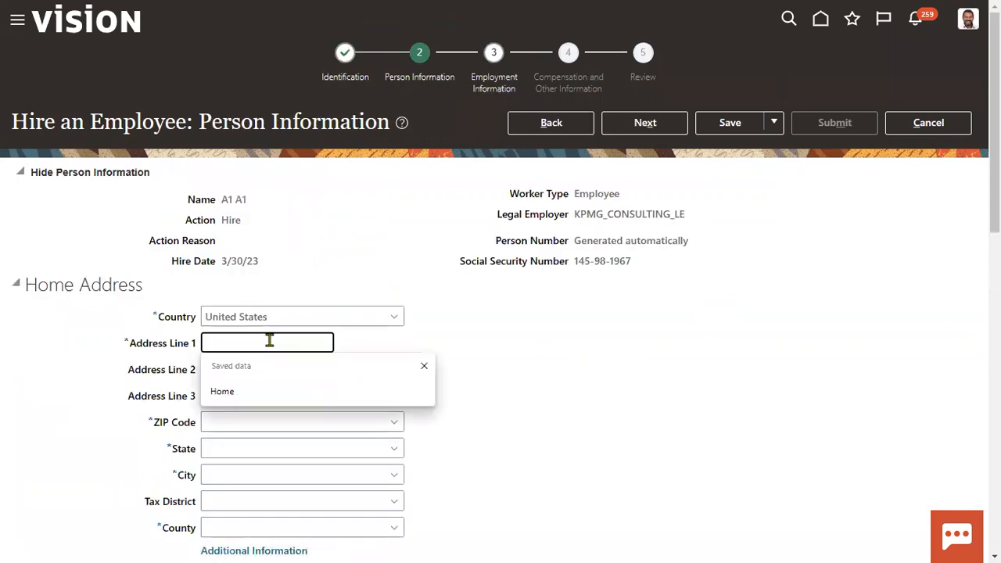
type("Home")
key("Tab")
key("Tab")
key("Tab")
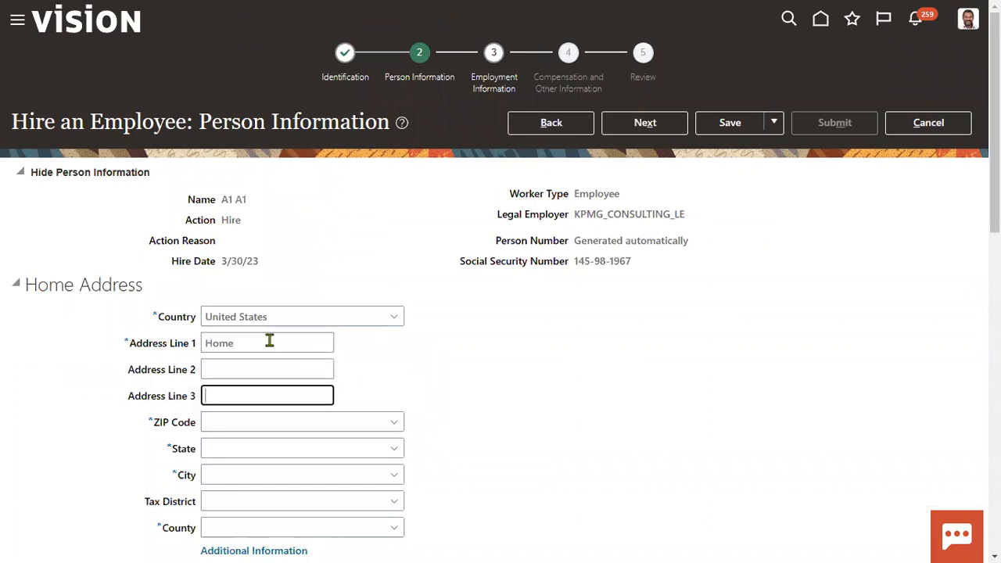
type("12200")
key("Tab")
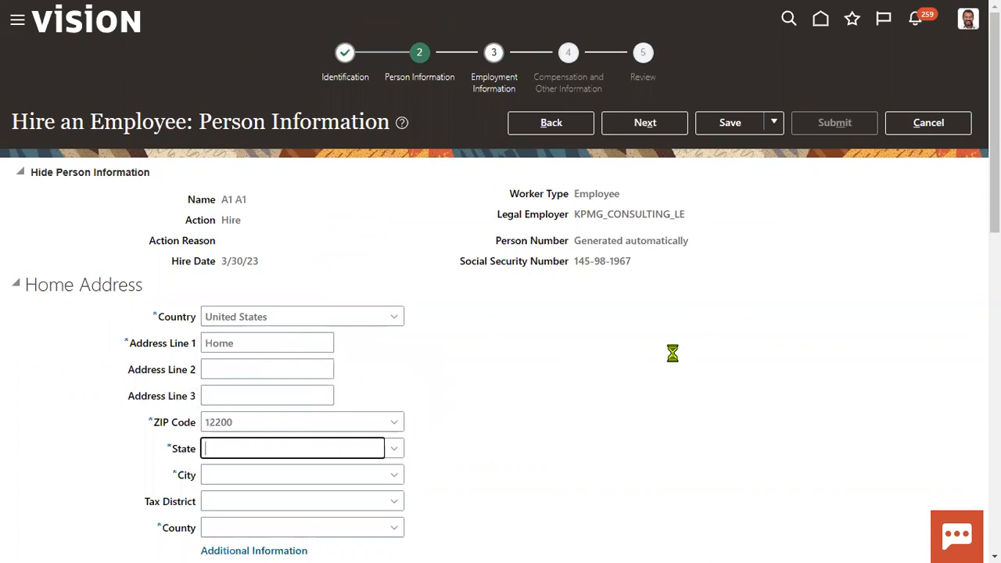
left_click(662, 125)
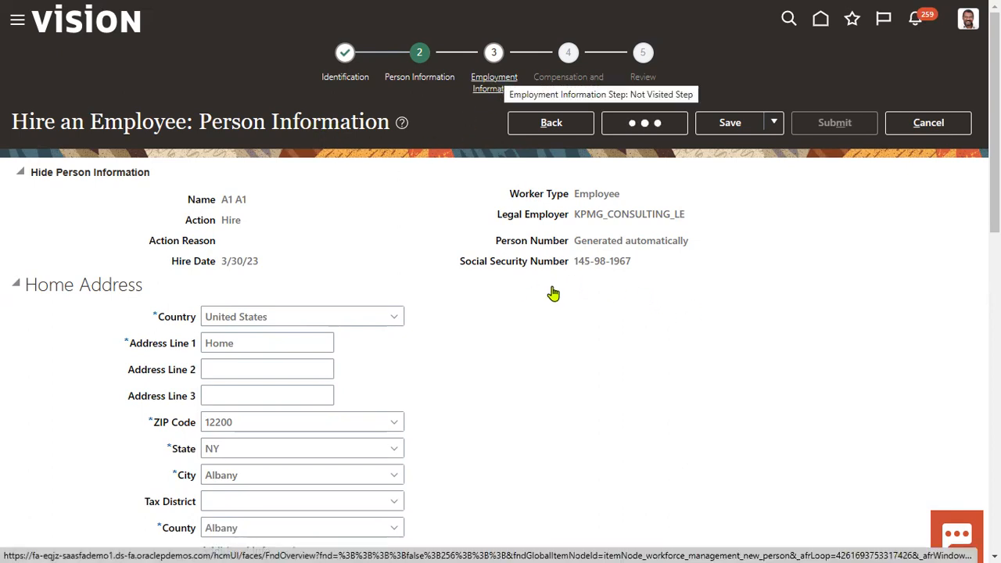
left_click_drag(581, 215, 701, 221)
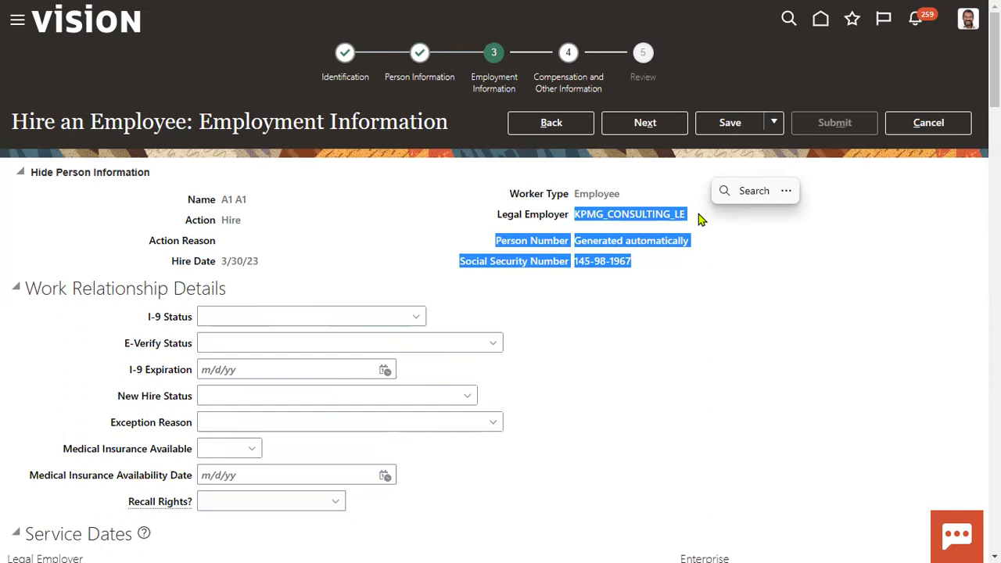
Search 'kpmg' in the Business Unit field and select KPMG_CONSULTING_BU
left_click(731, 353)
scroll(637, 363, "down", 5)
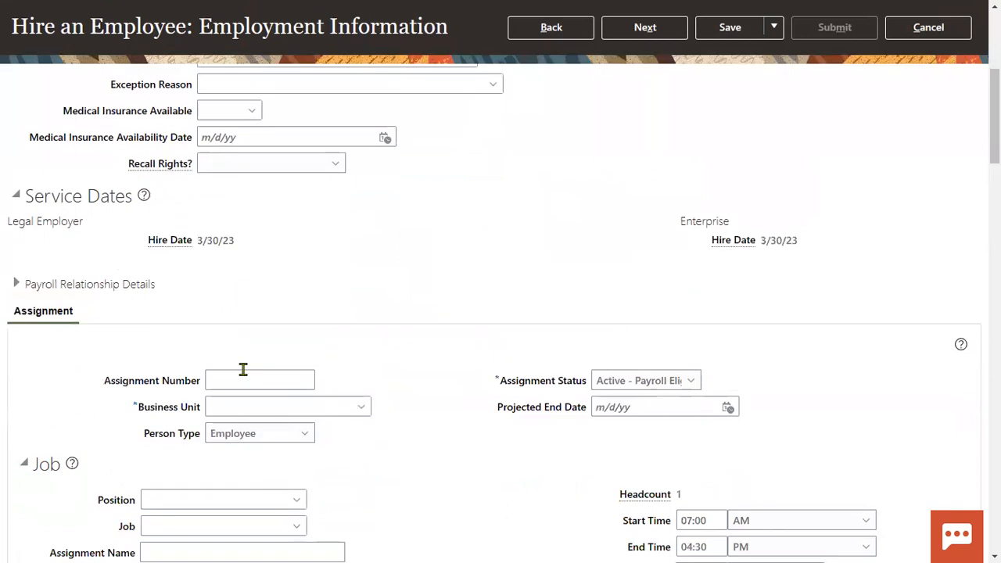
left_click_drag(138, 407, 203, 407)
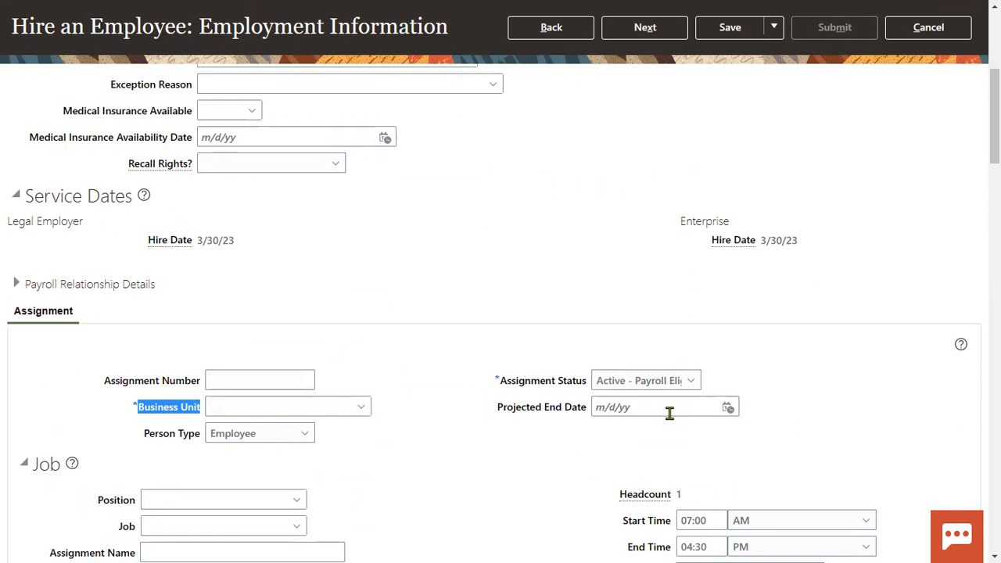
left_click(315, 404)
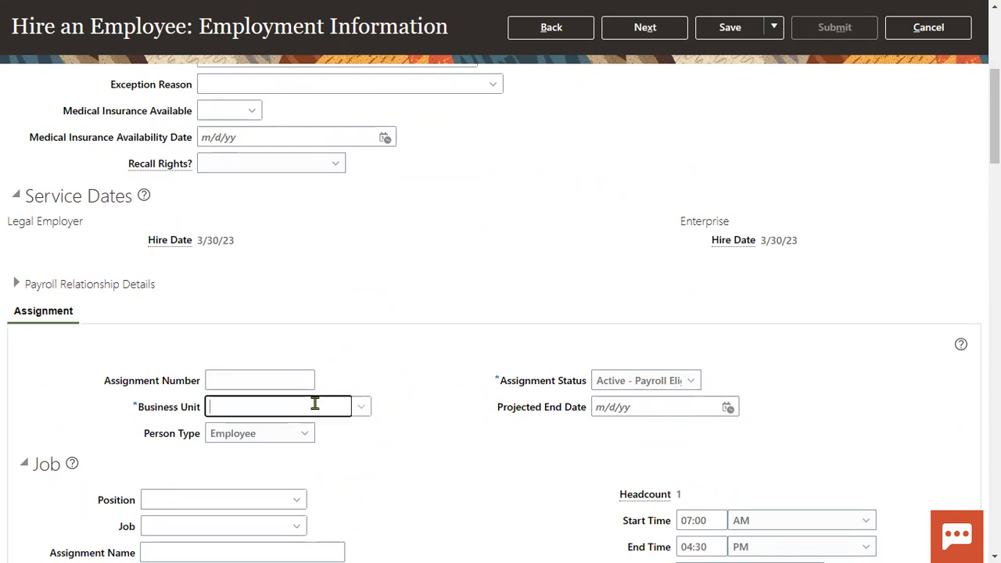
type("kpmhg")
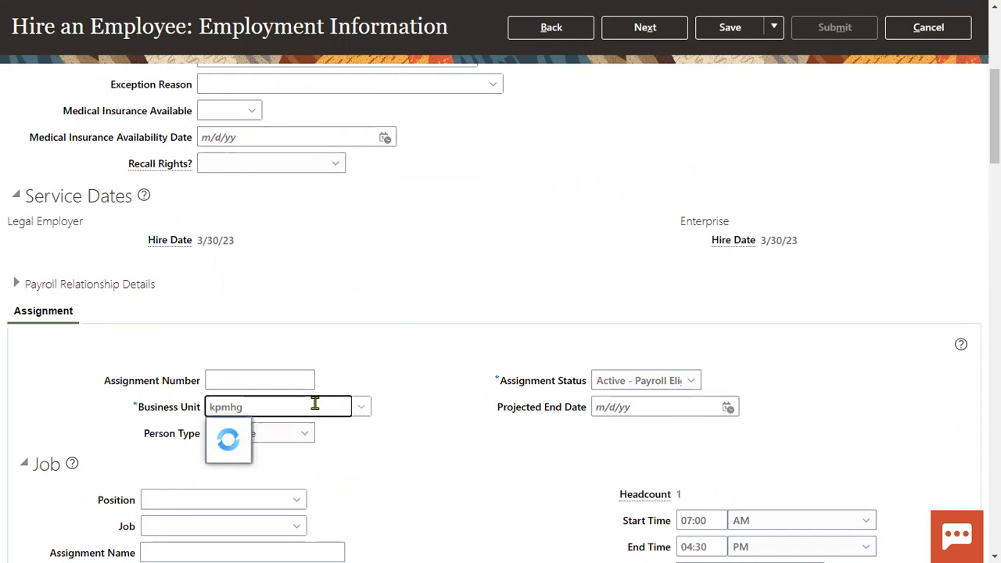
key("BackSpace")
key("BackSpace")
type("g")
left_click(282, 432)
scroll(381, 435, "down", 3)
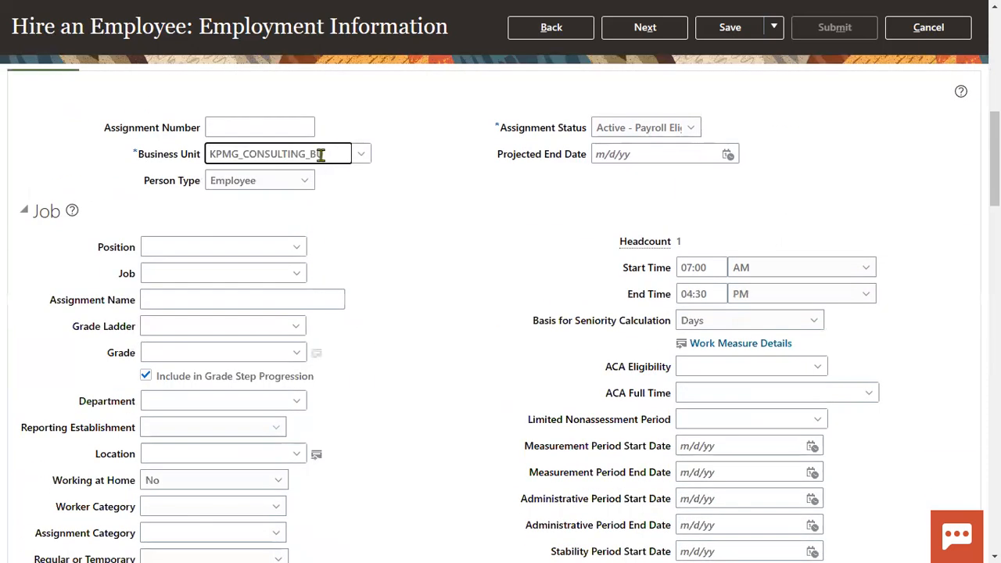
left_click_drag(324, 154, 205, 154)
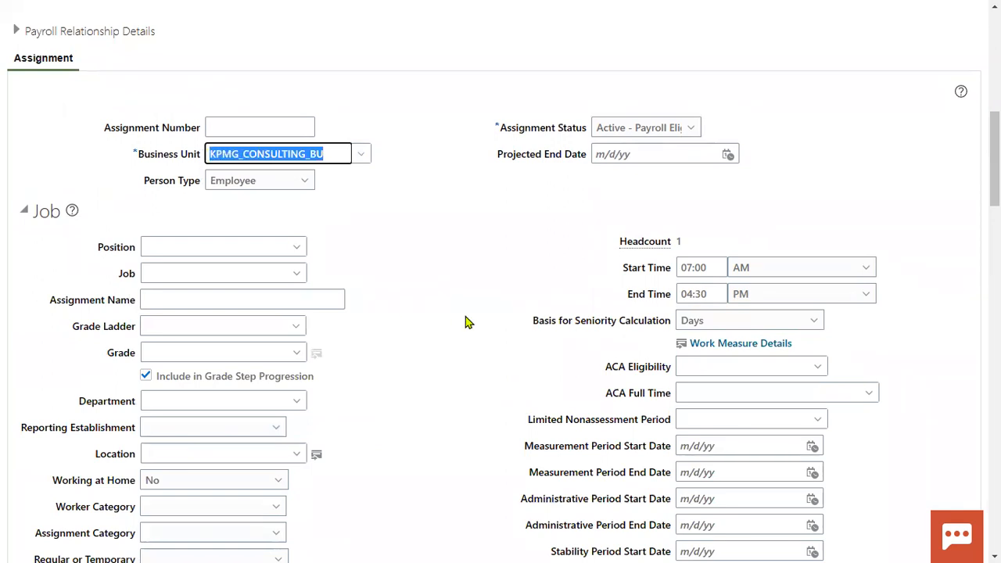
After a failed 'clerk' position search, set the job to Recruiter JOB040
left_click(187, 247)
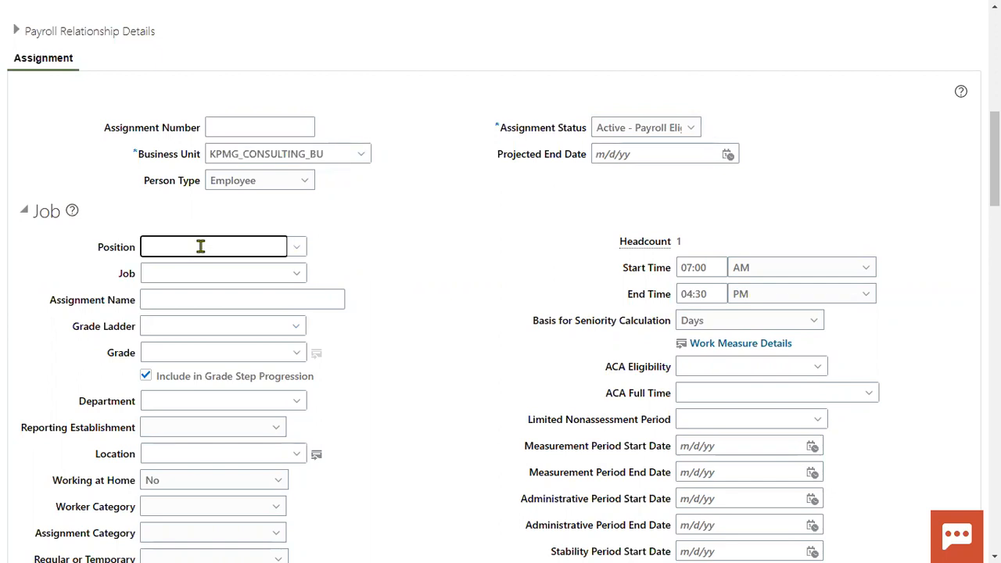
type("clerk")
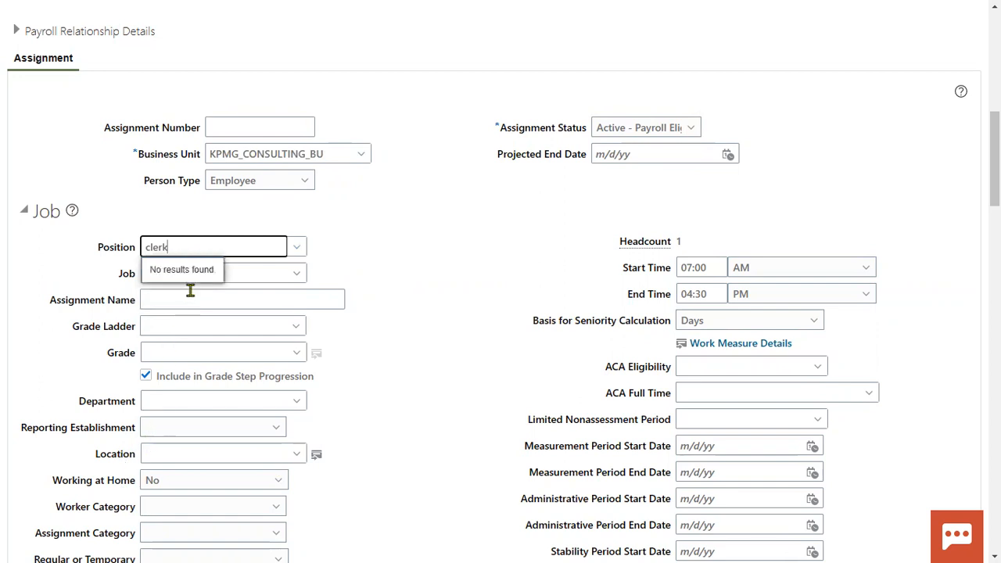
left_click_drag(208, 250, 5, 250)
key("BackSpace")
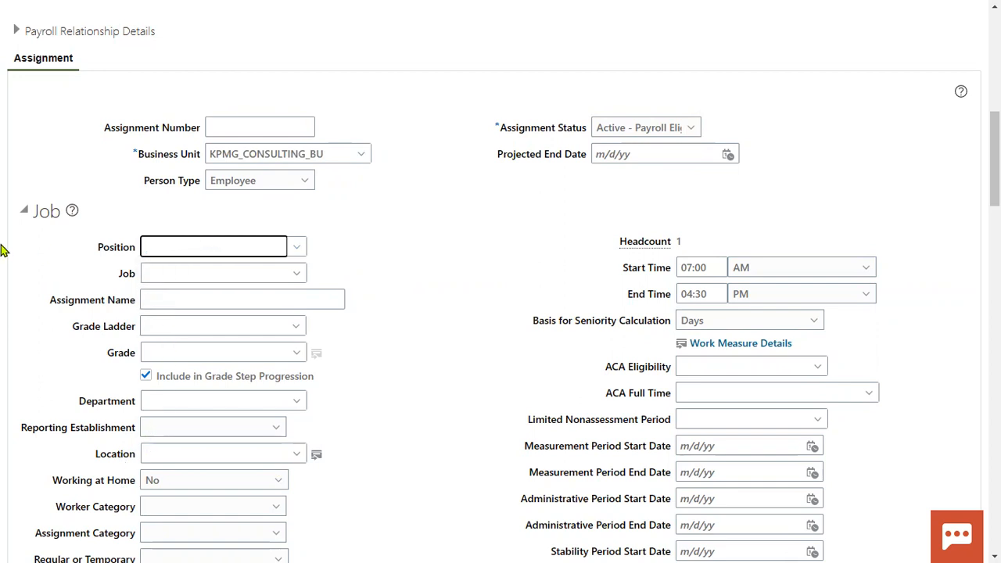
key("Tab")
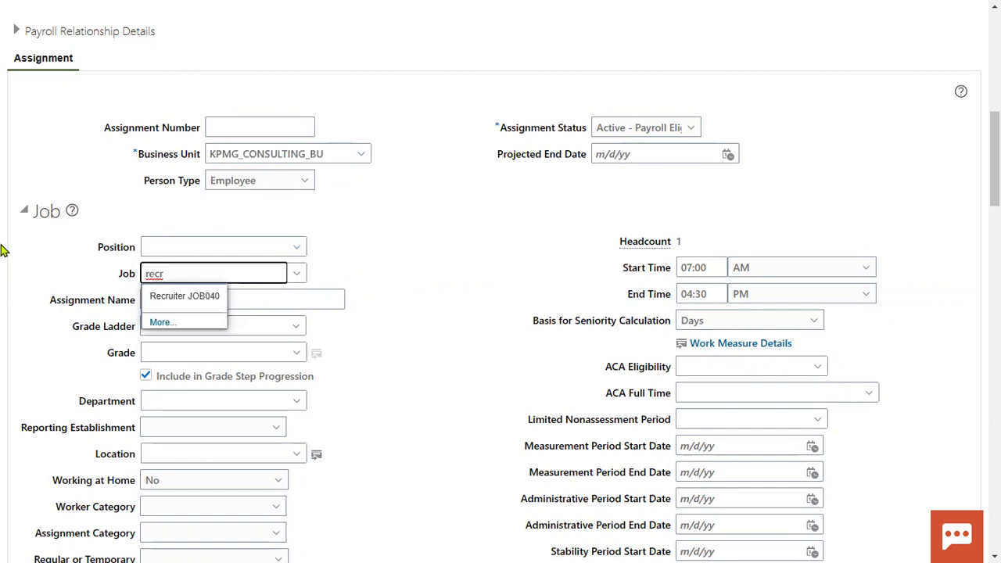
left_click(193, 302)
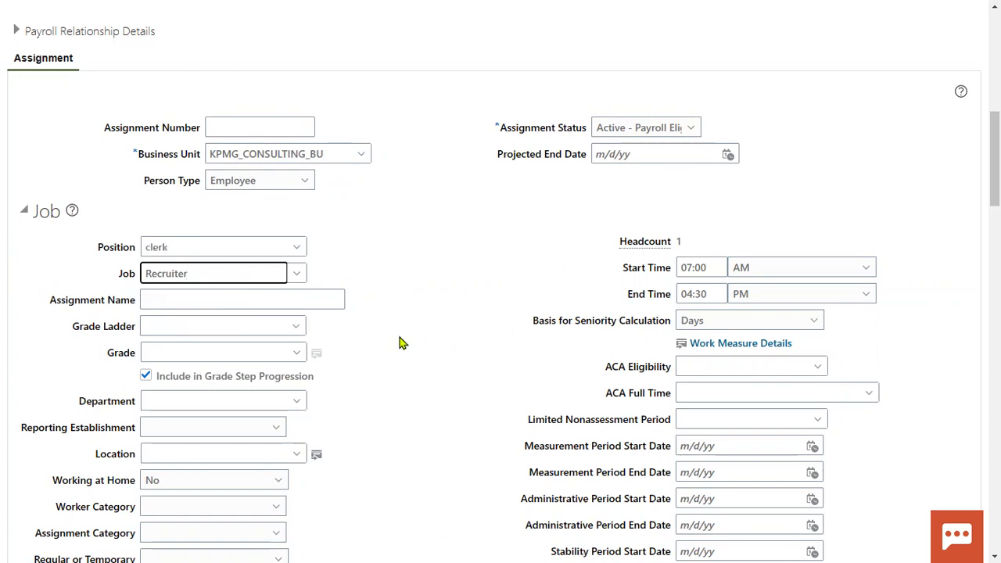
Set the department to Human Resources using the search 'hum'
left_click(186, 400)
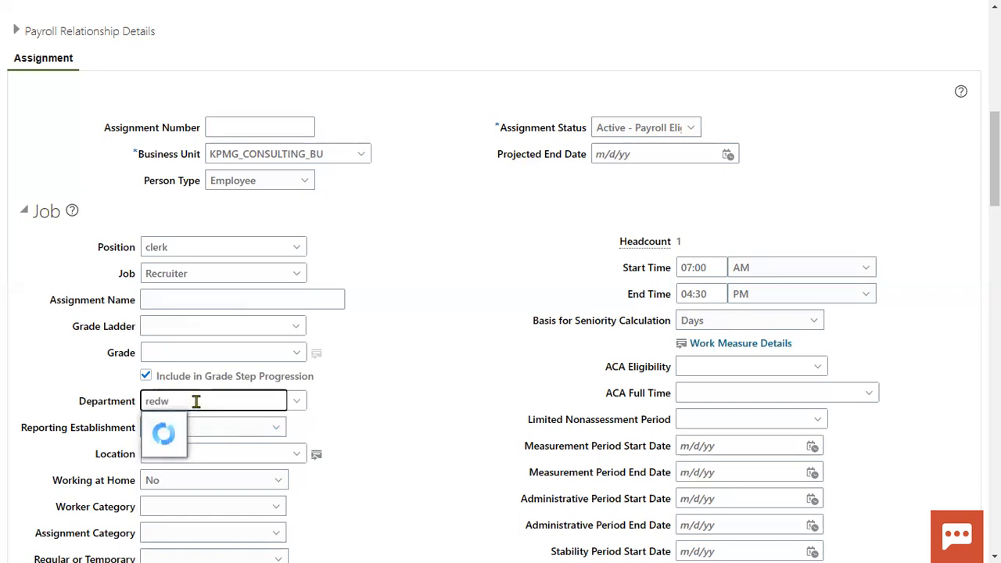
left_click_drag(184, 400, 6, 399)
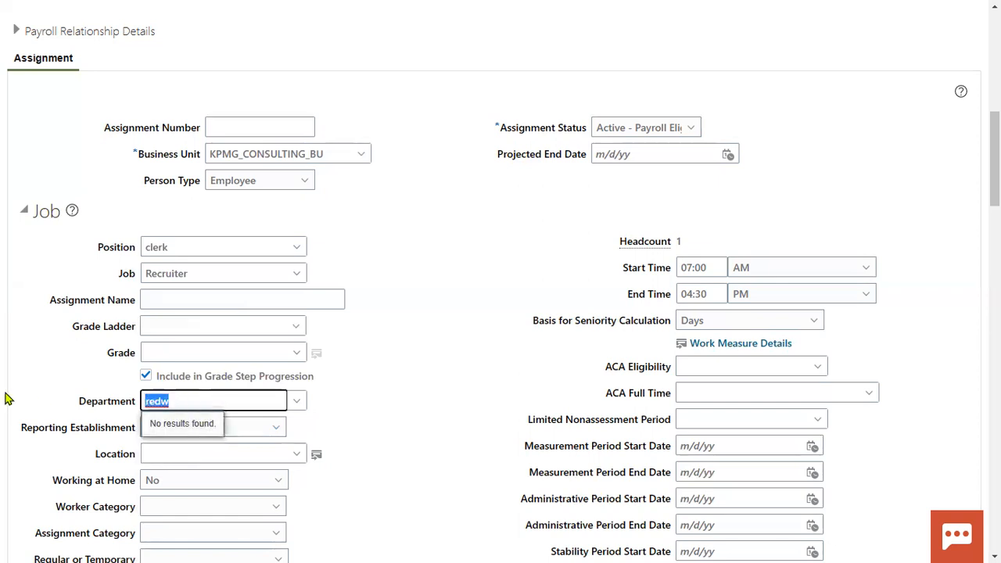
key("BackSpace")
type("f")
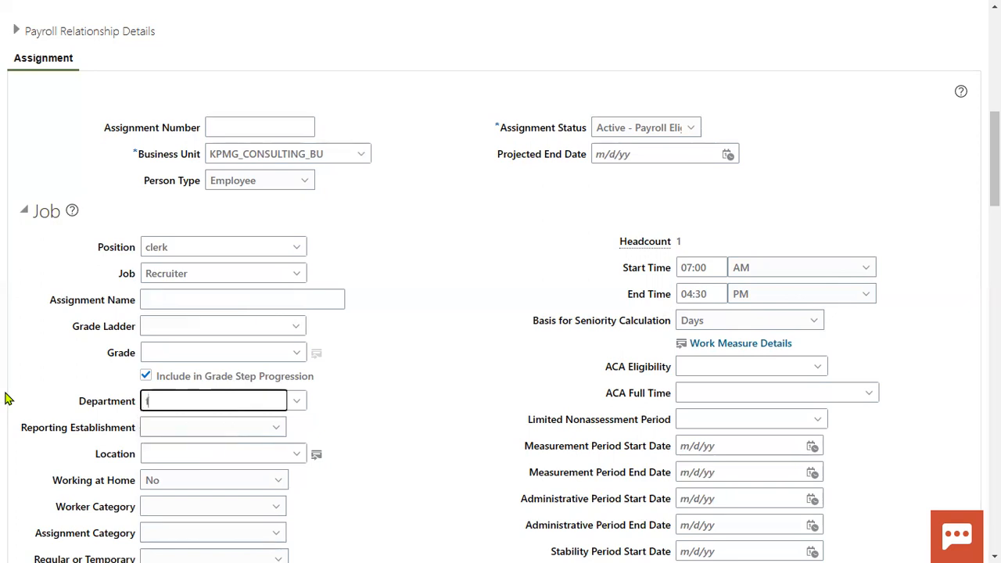
type("in")
left_click_drag(188, 402, 11, 399)
type("hum")
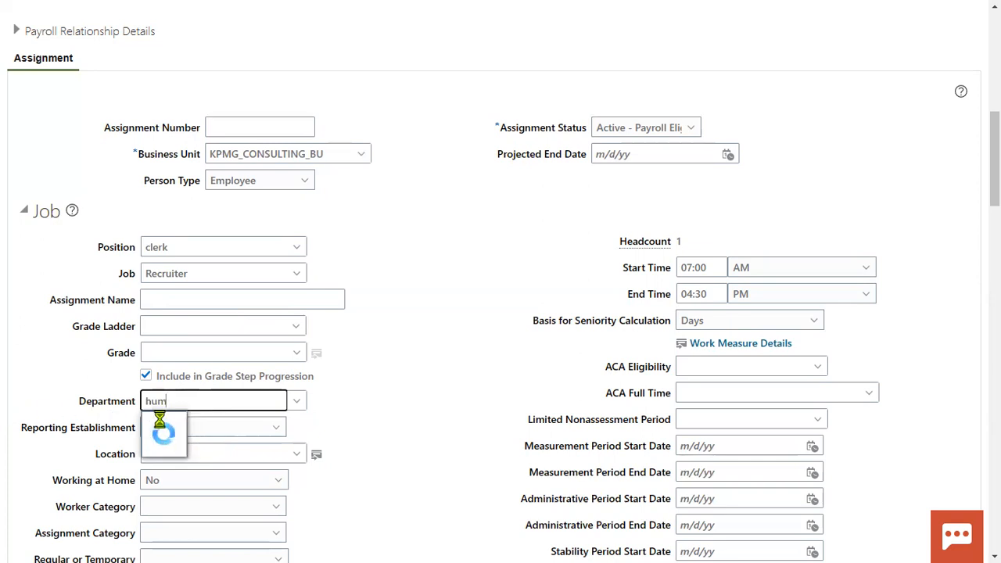
left_click(181, 418)
Set the location to KPMG NY Consulting Office using the search 'kpm'
left_click(193, 454)
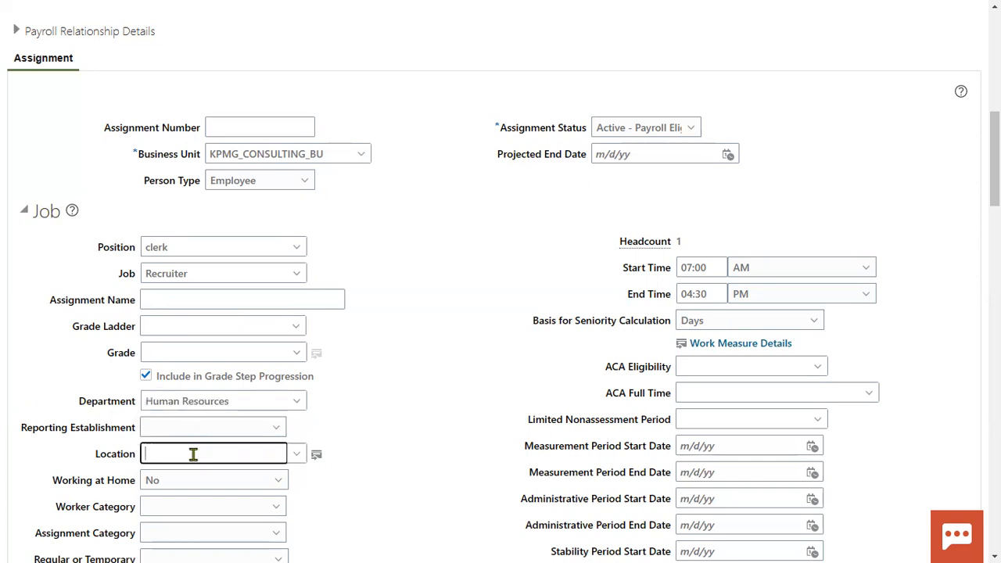
type("redw")
key("BackSpace")
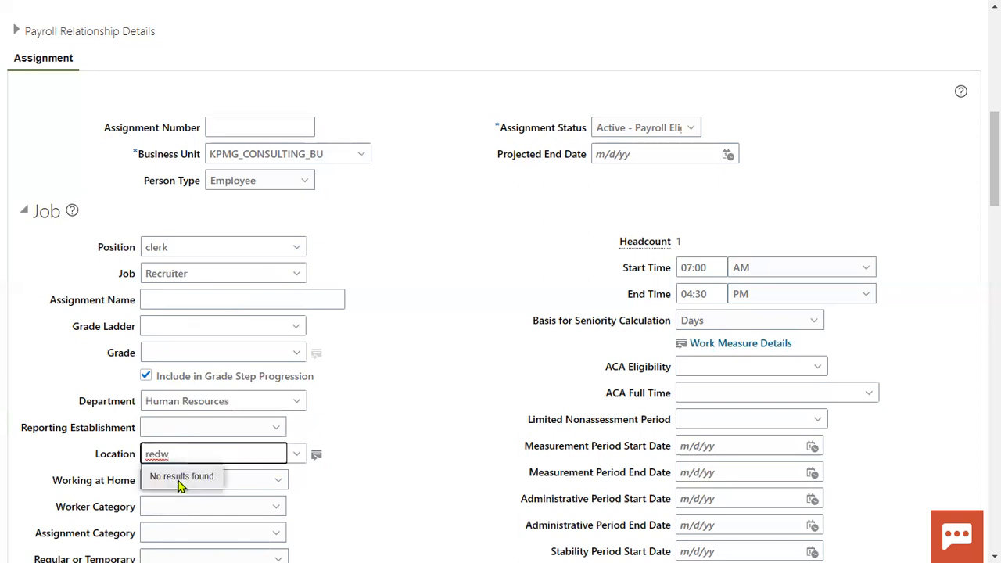
key("BackSpace")
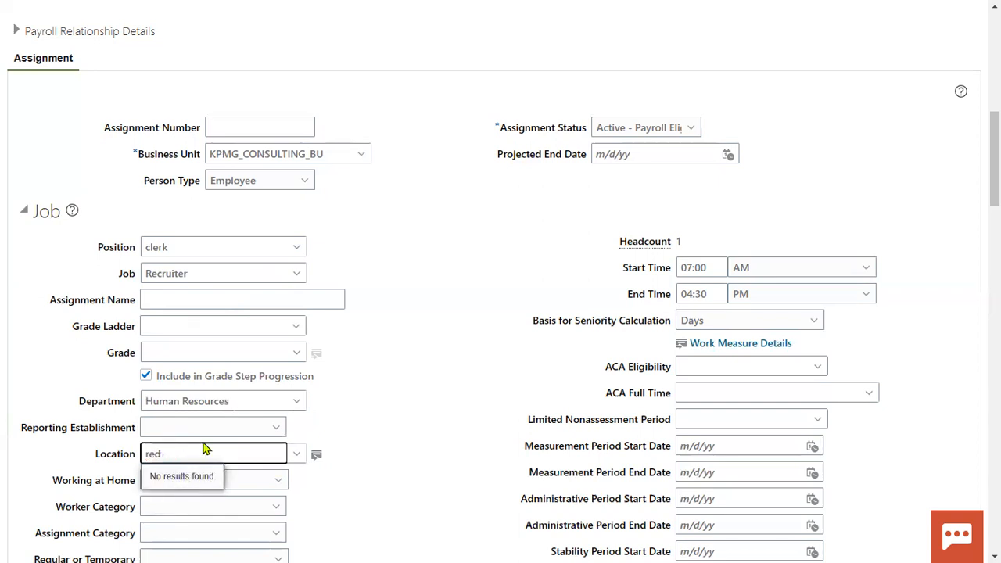
left_click_drag(217, 447, 4, 448)
type("red")
left_click_drag(198, 449, 4, 439)
type("kpmg")
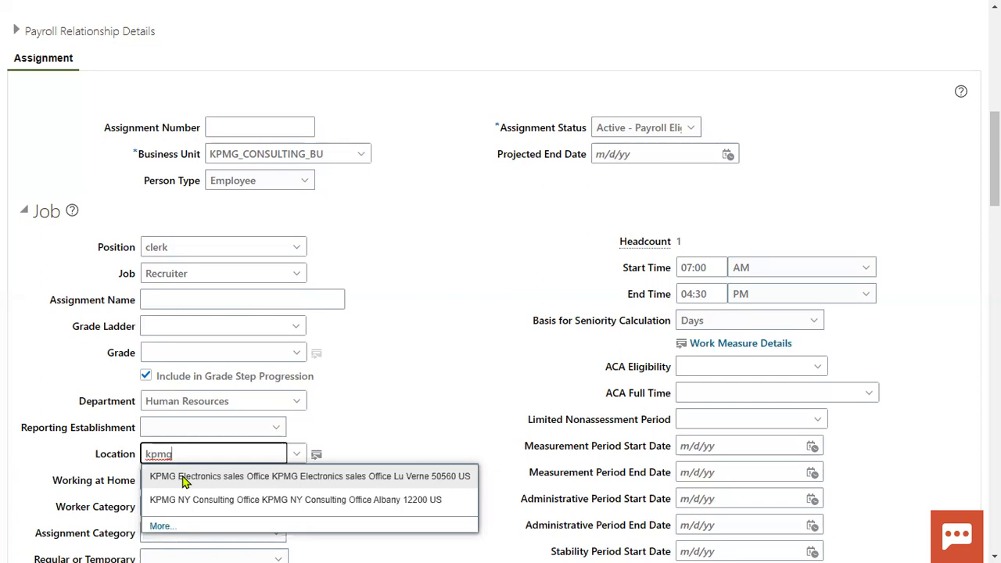
left_click(202, 499)
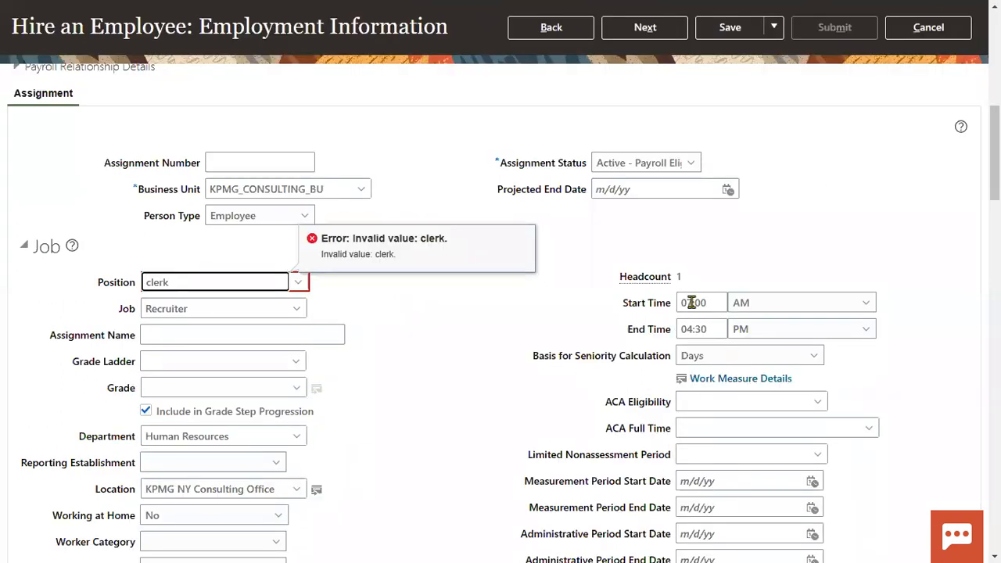
Clear the invalid clerk position and continue to the compensation step
left_click_drag(224, 282, 4, 256)
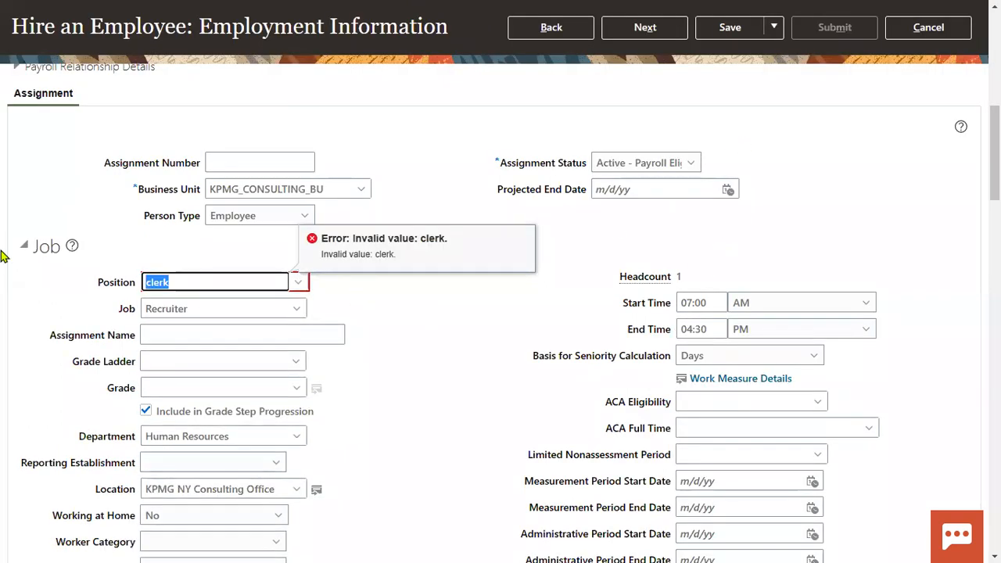
key("BackSpace")
left_click(649, 29)
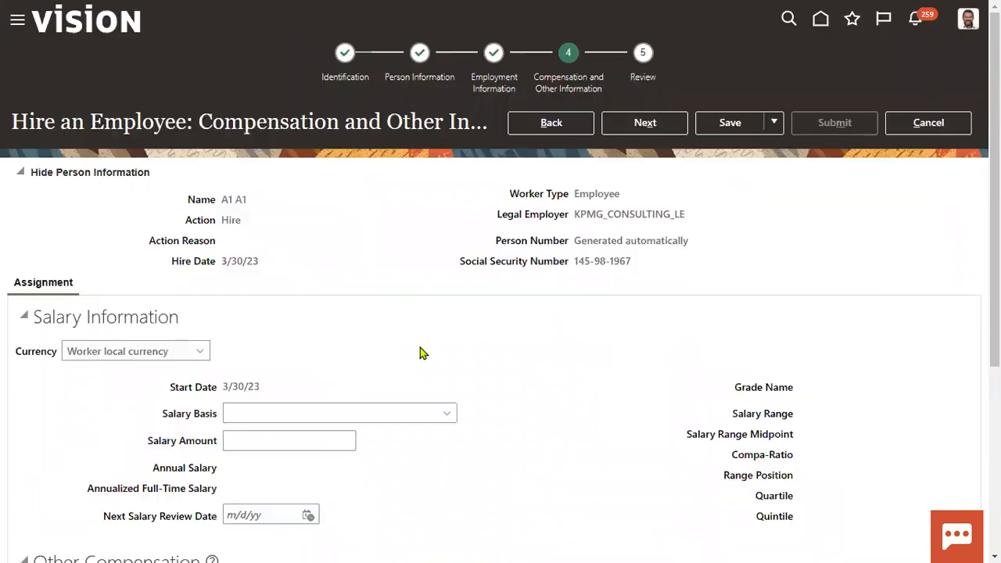
Skip Compensation to the Review page and submit the hire request
left_click(645, 123)
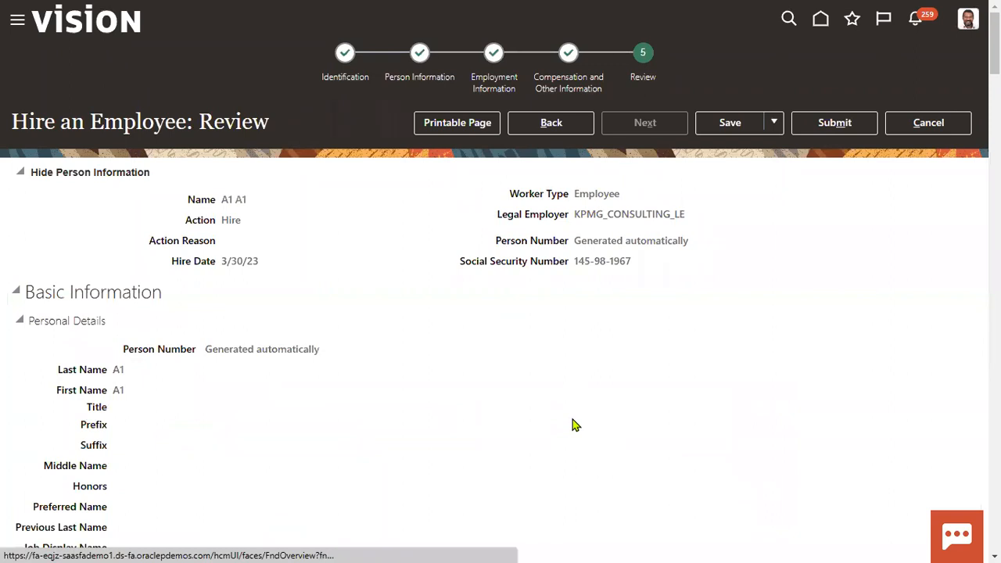
left_click(828, 123)
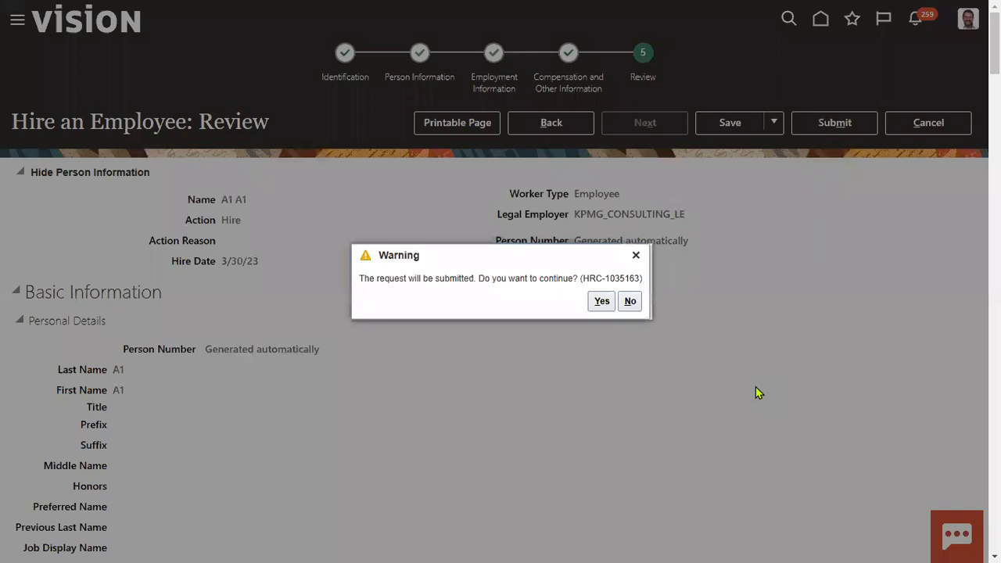
Confirm the submission warning with Yes and acknowledge the confirmation with OK
left_click(601, 302)
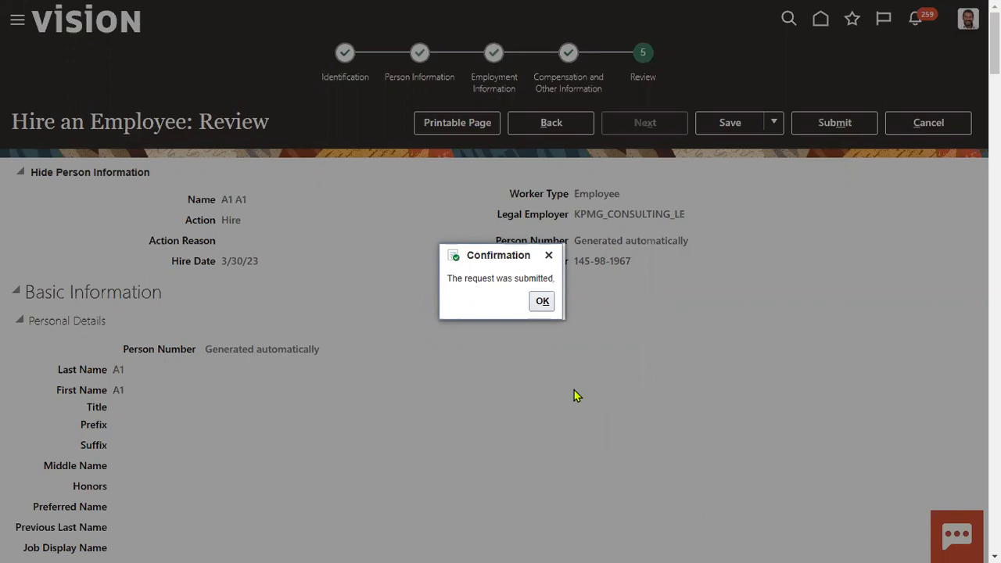
left_click(542, 304)
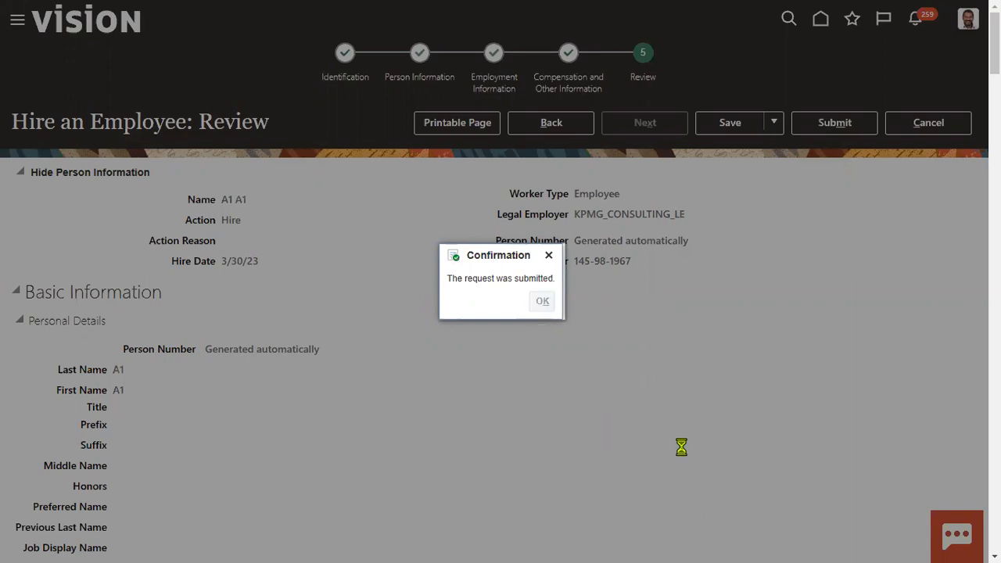